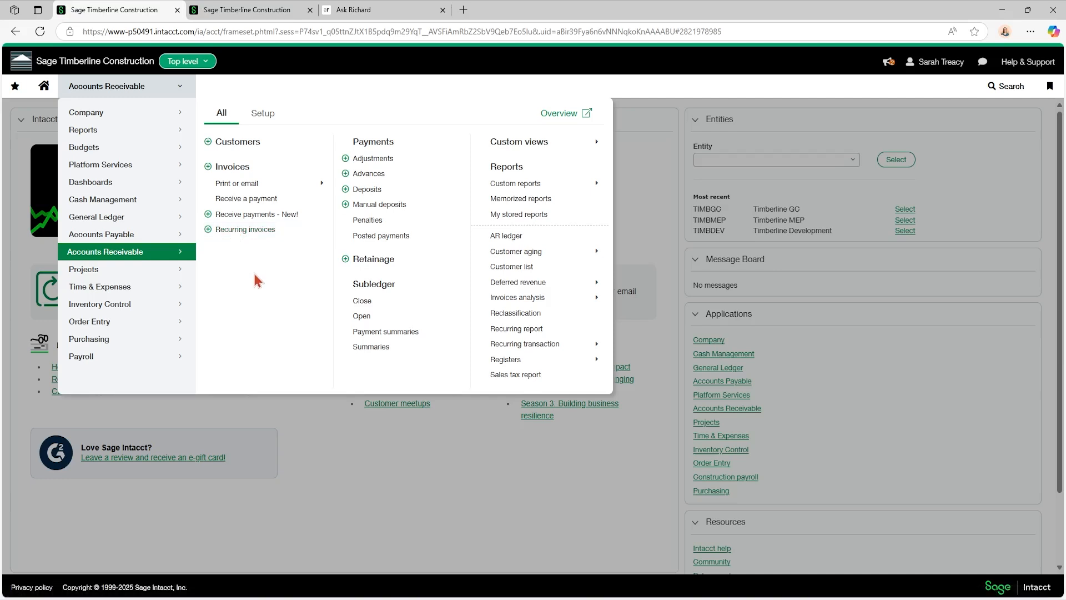
left_click(404, 166)
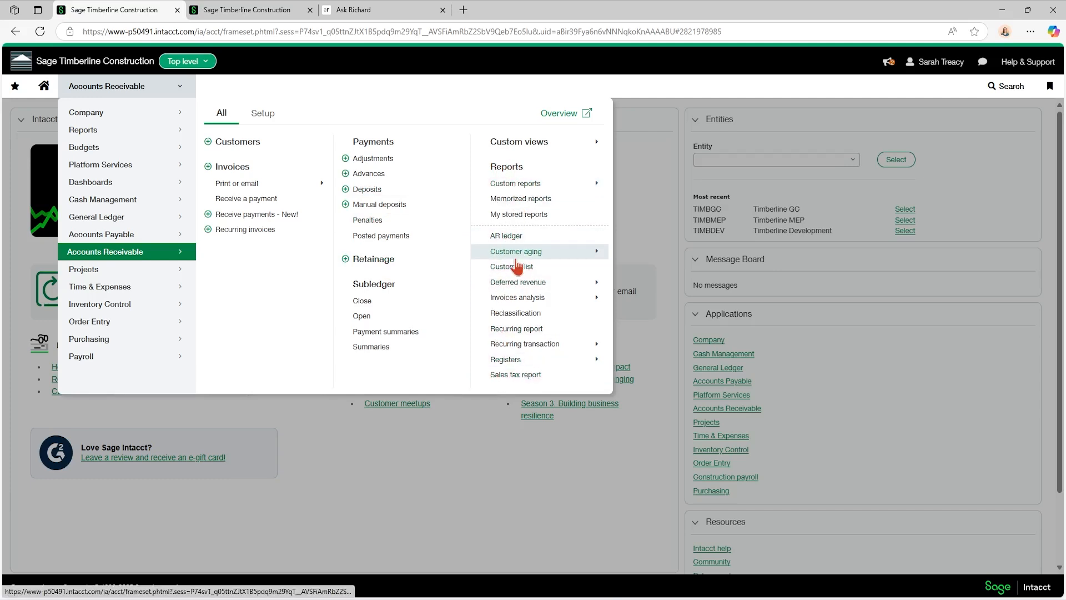
left_click(512, 361)
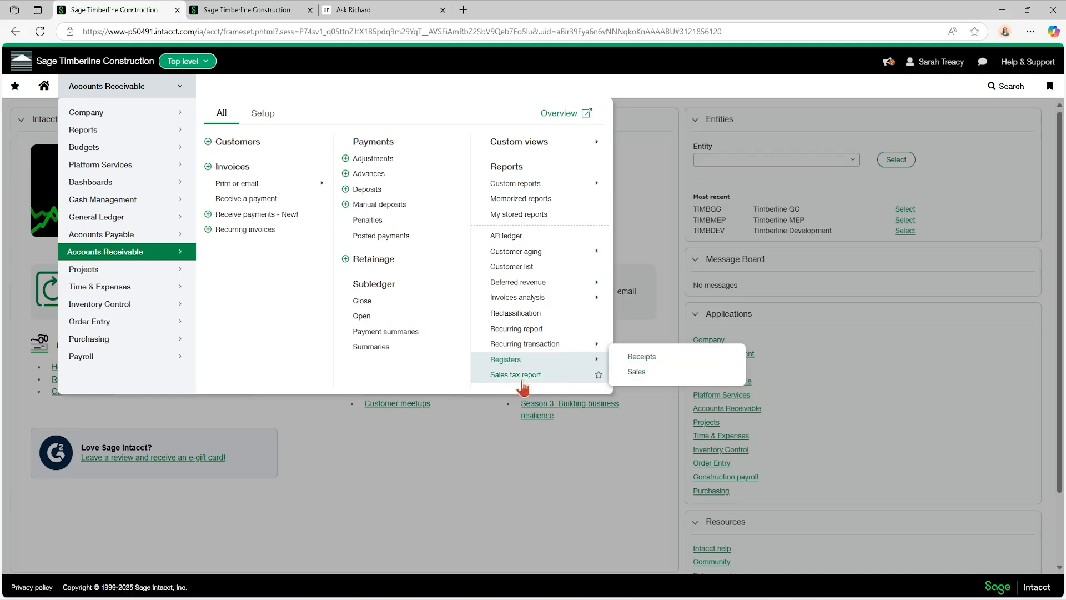
left_click(519, 192)
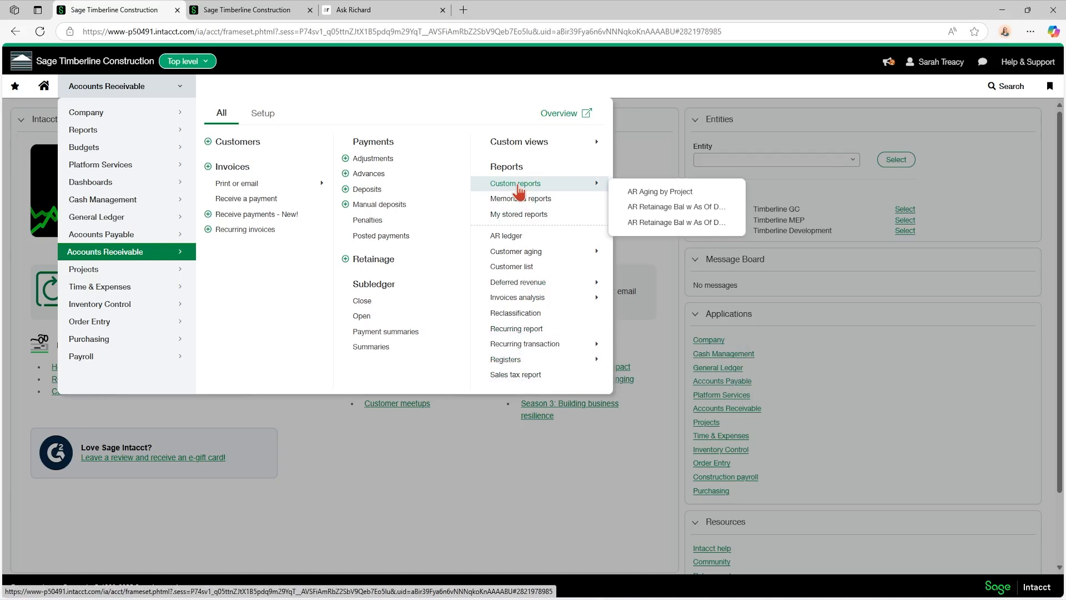
Open the Accounts Receivable configuration and review the default journals and GL accounts
left_click(269, 114)
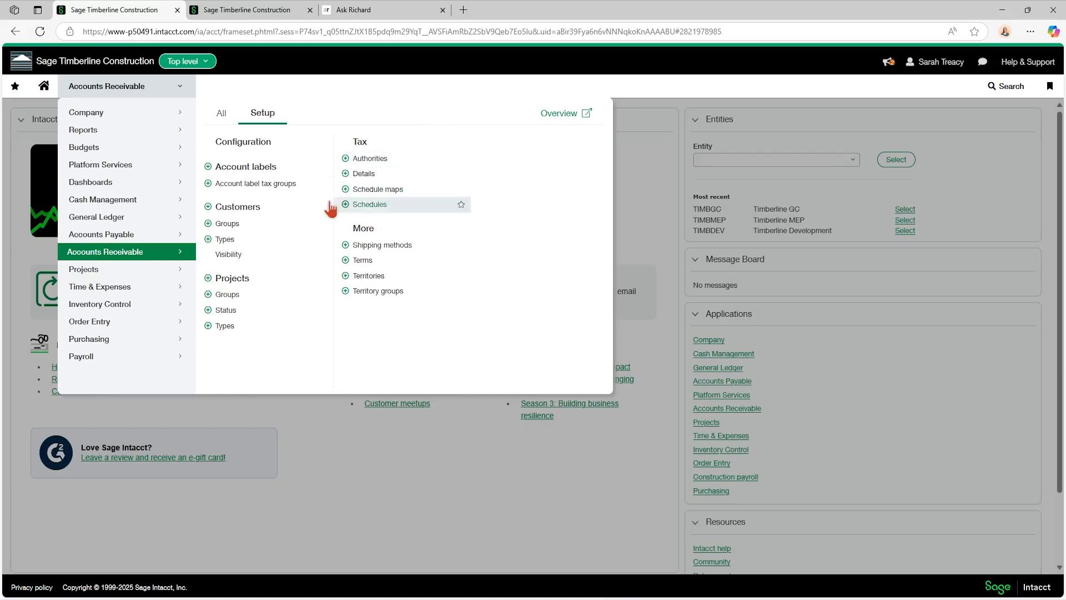
left_click(239, 146)
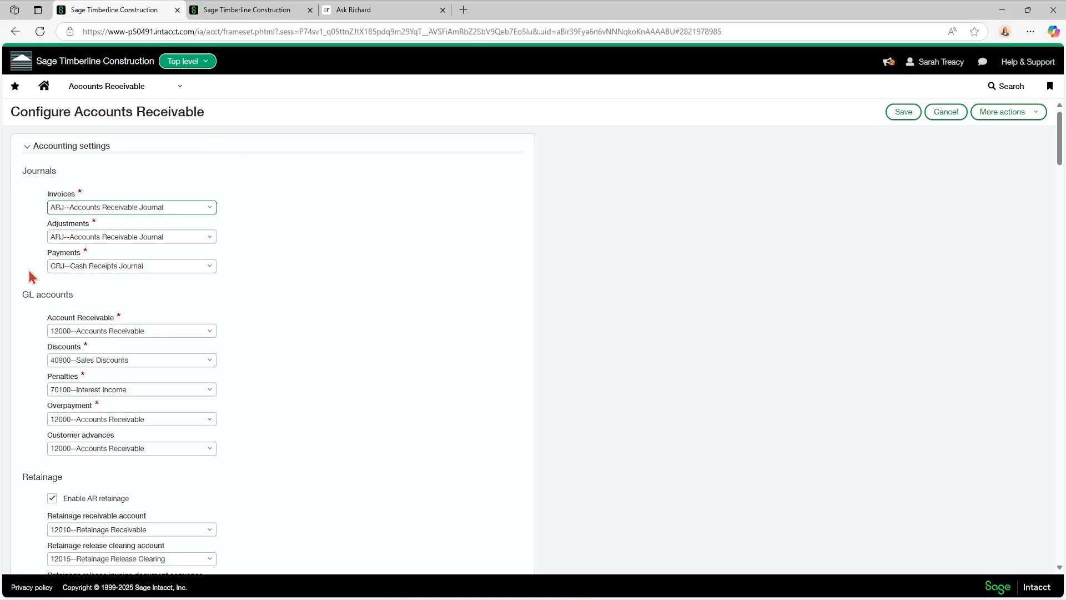
scroll(34, 261, "down", 1)
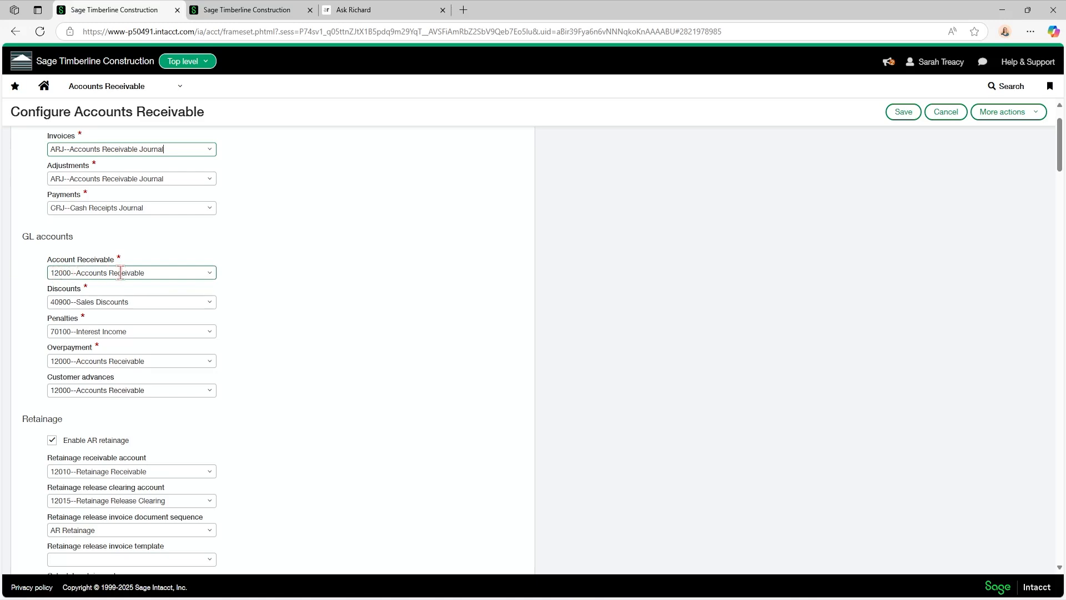
left_click(163, 272)
left_click(163, 272)
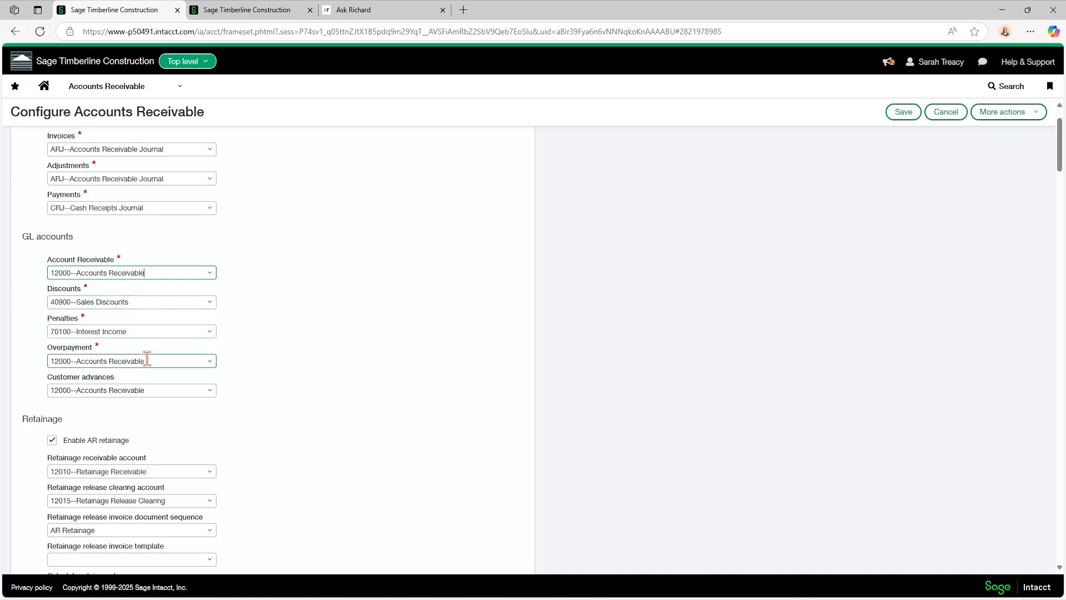
scroll(147, 360, "down", 1)
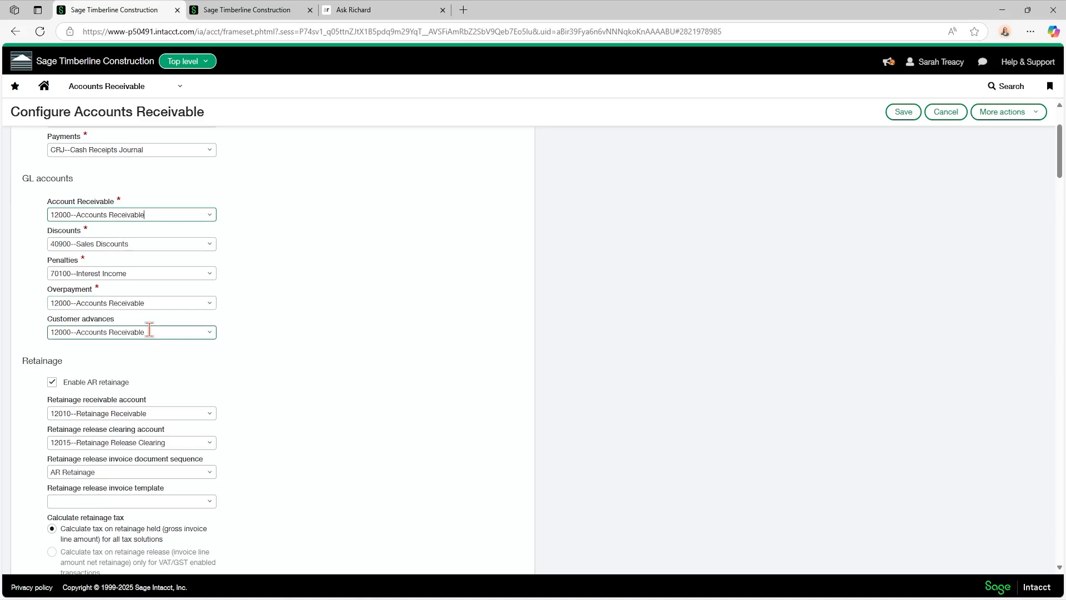
View the general ledger record of the retainage release clearing account in the Retainage settings, and close it again
scroll(149, 330, "down", 2)
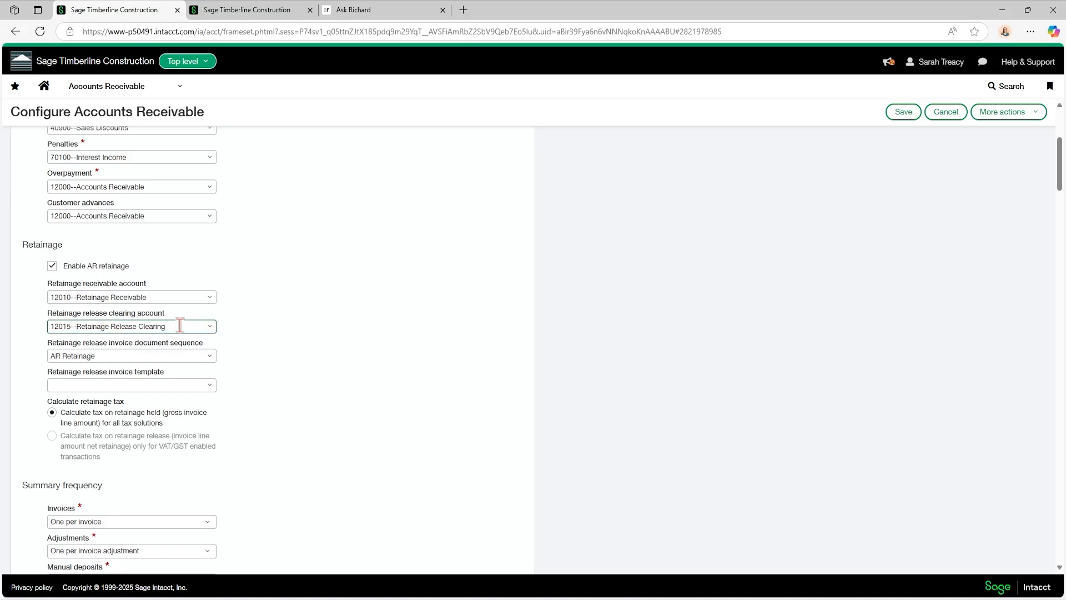
left_click(210, 329)
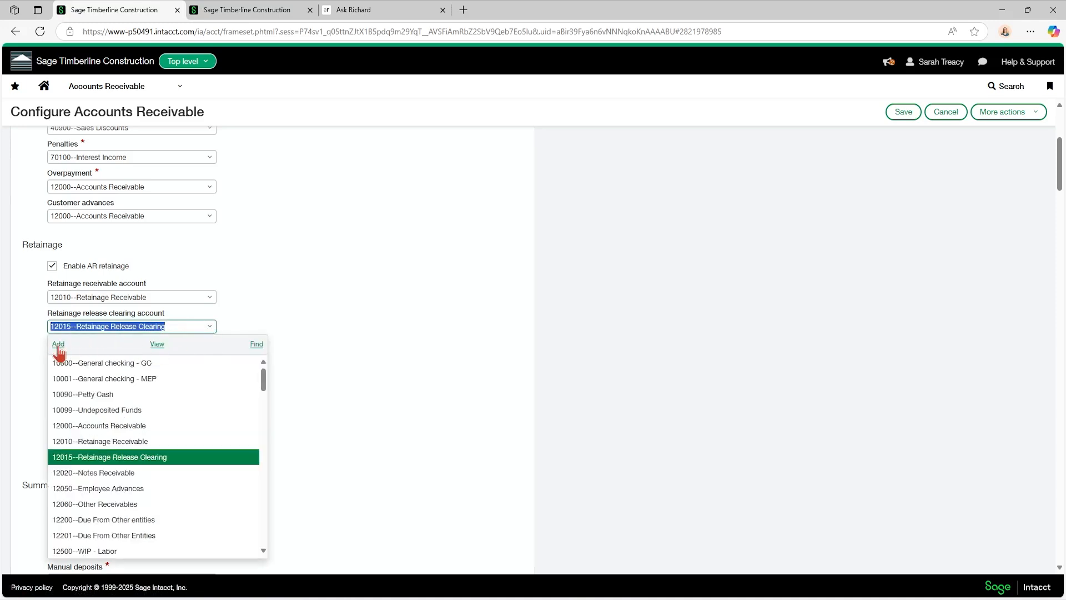
left_click(158, 345)
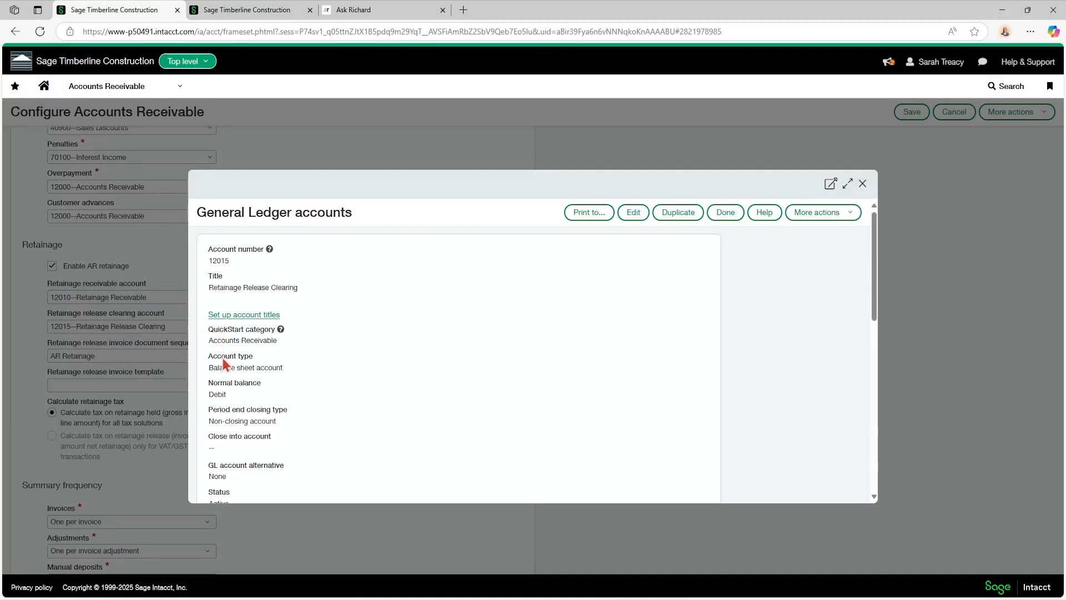
left_click(862, 184)
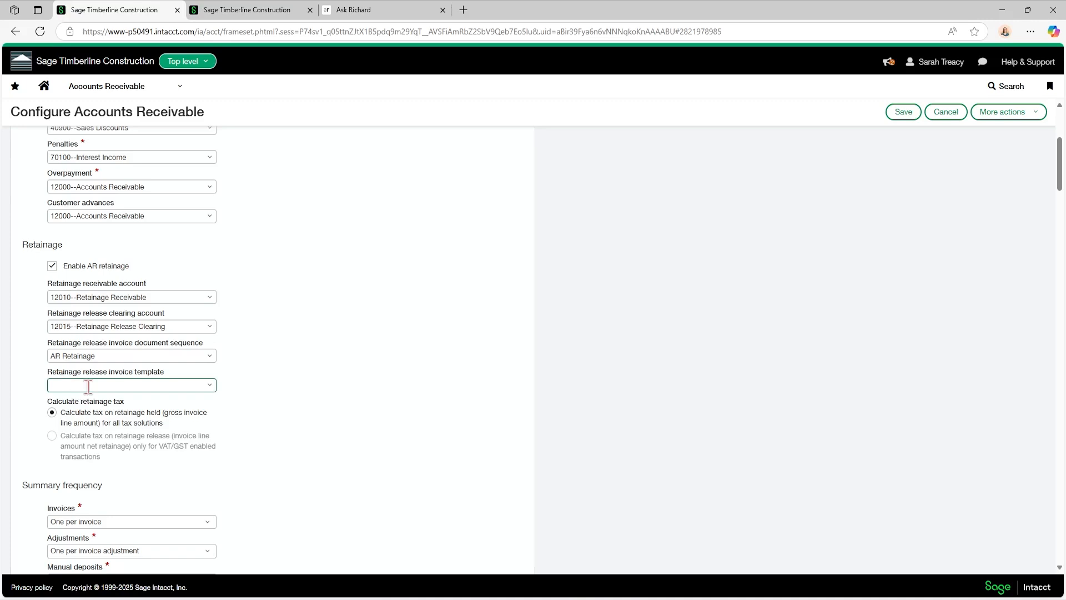
Review the summary frequency settings and check the frequency options offered for advances
scroll(88, 386, "down", 3)
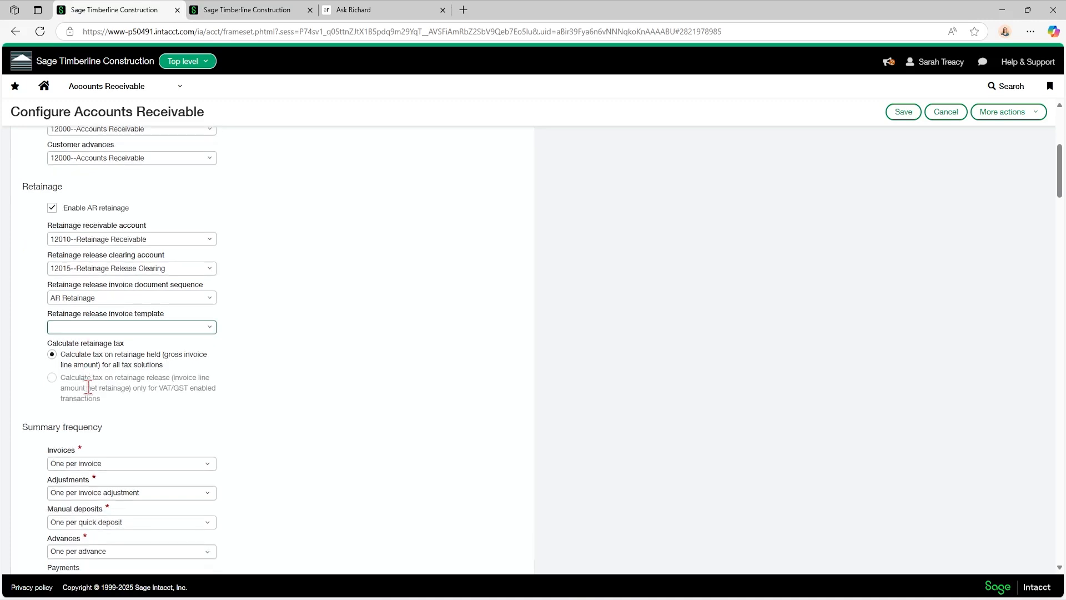
scroll(88, 392, "down", 1)
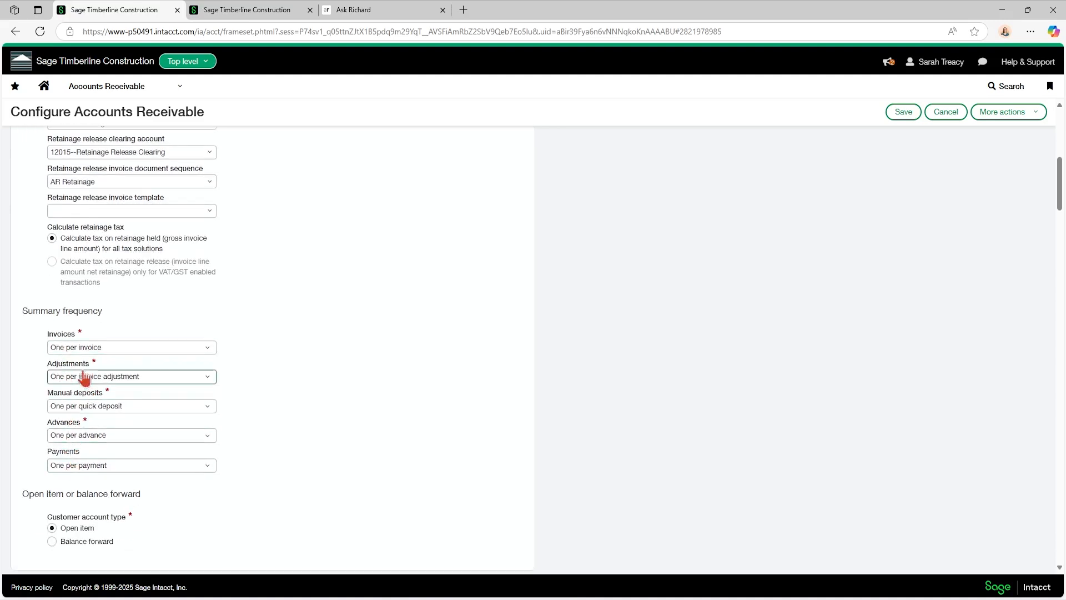
scroll(80, 355, "down", 1)
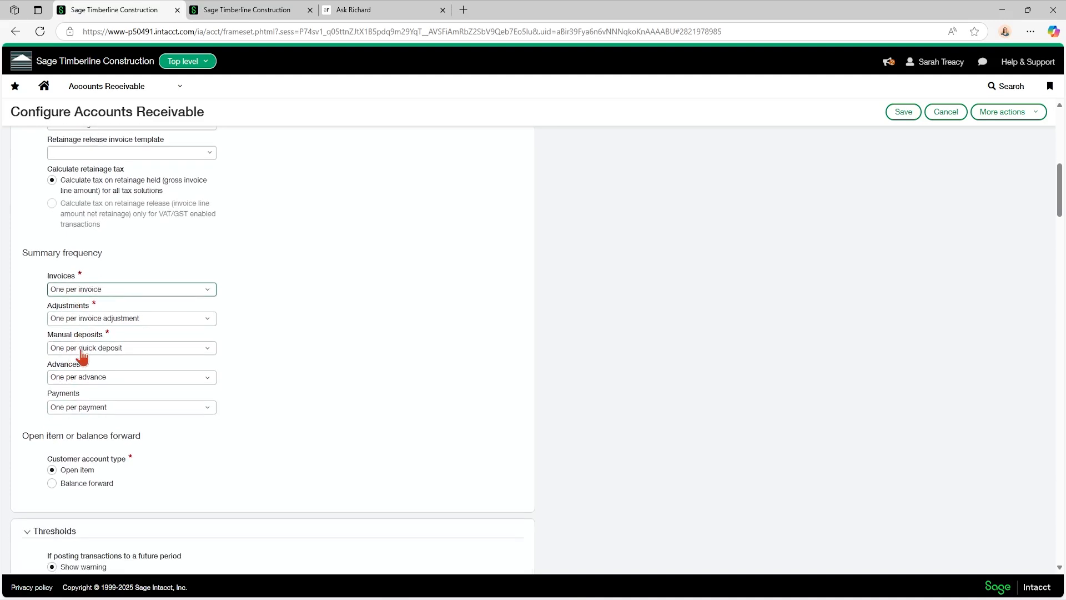
left_click(74, 379)
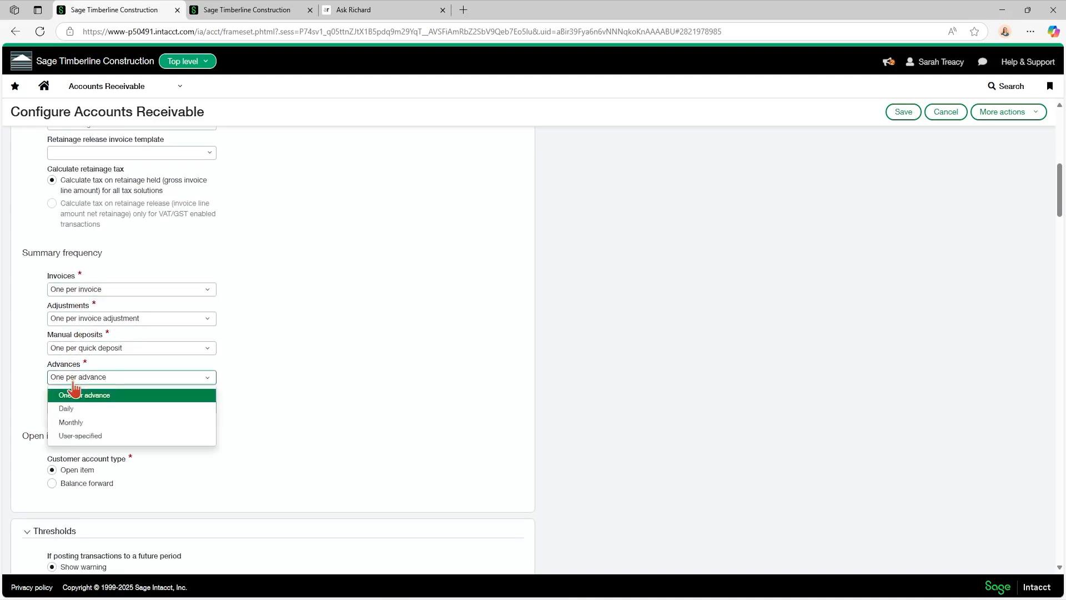
left_click(255, 371)
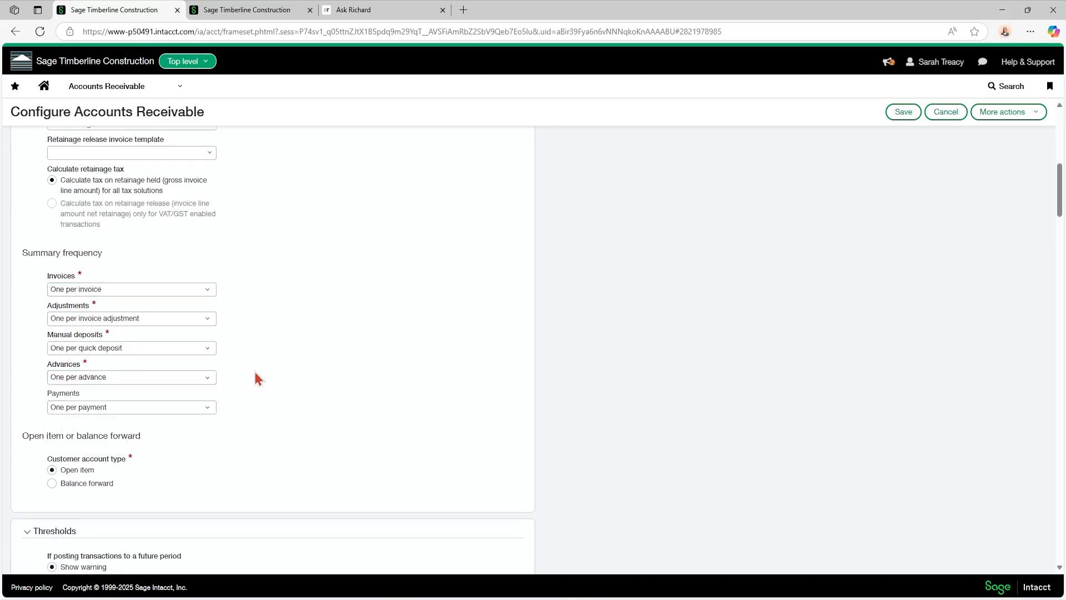
Review the customer account type setting and the thresholds for future periods, credit limits and customers on hold
scroll(255, 370, "down", 2)
scroll(257, 378, "down", 1)
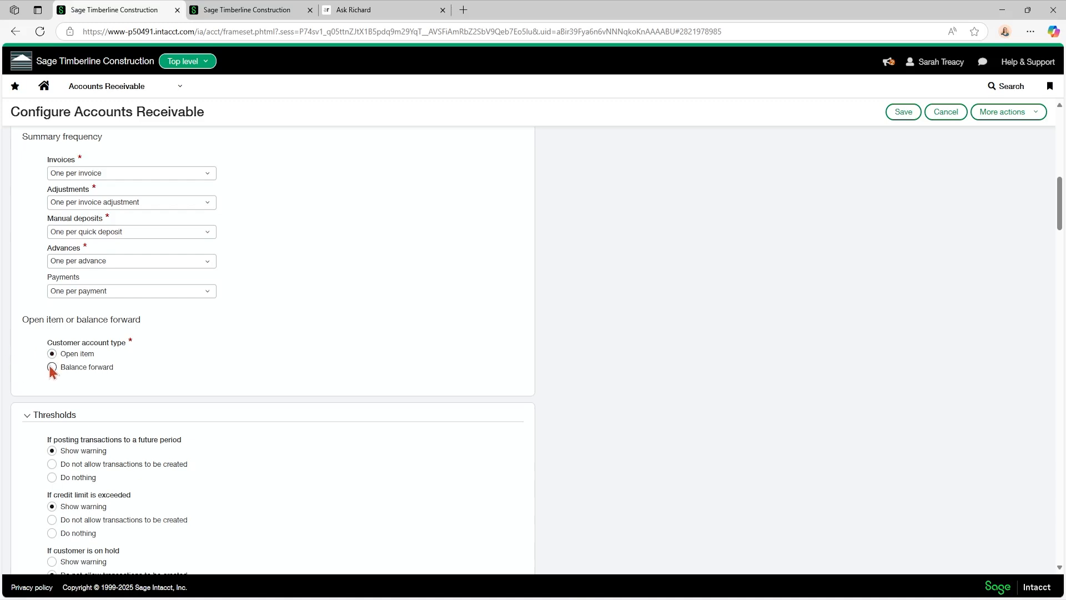
scroll(61, 347, "down", 3)
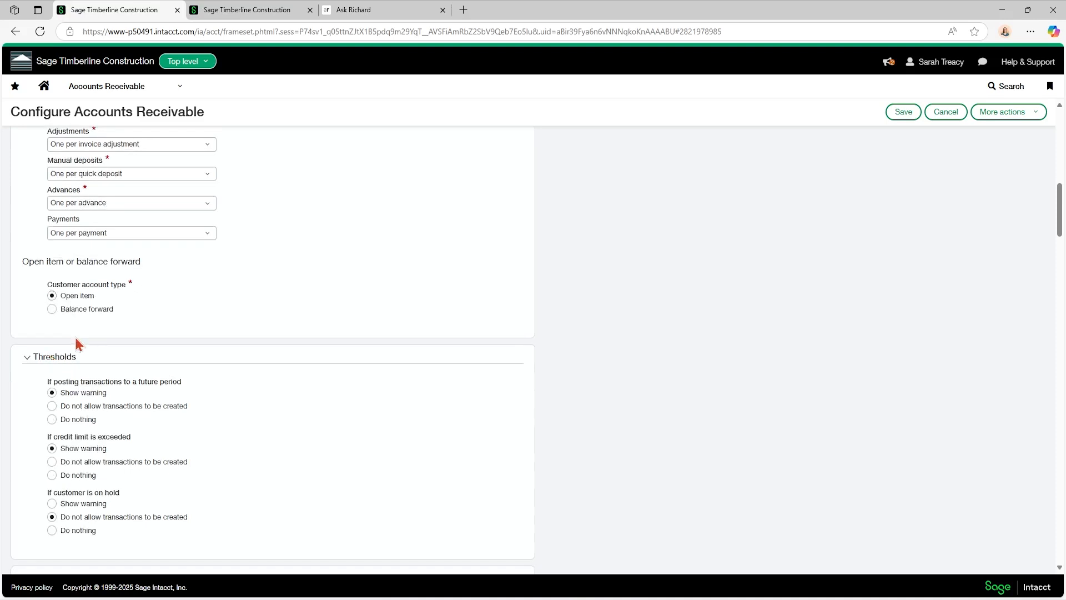
scroll(64, 247, "down", 1)
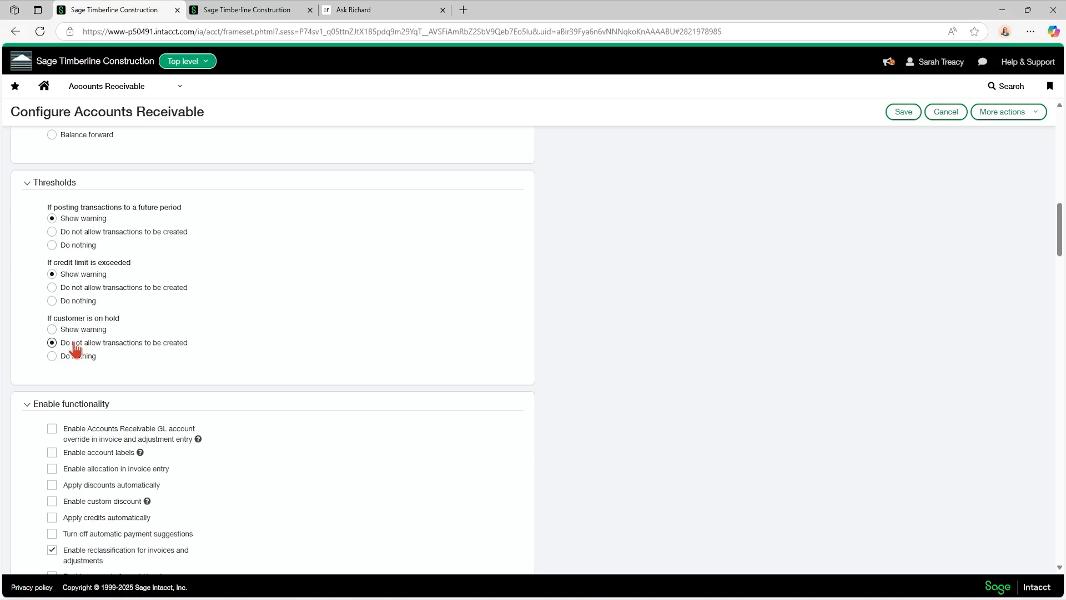
In the second Intacct browser tab, open the Grocer's Association customer record for editing and show its additional information
left_click(232, 8)
left_click(107, 94)
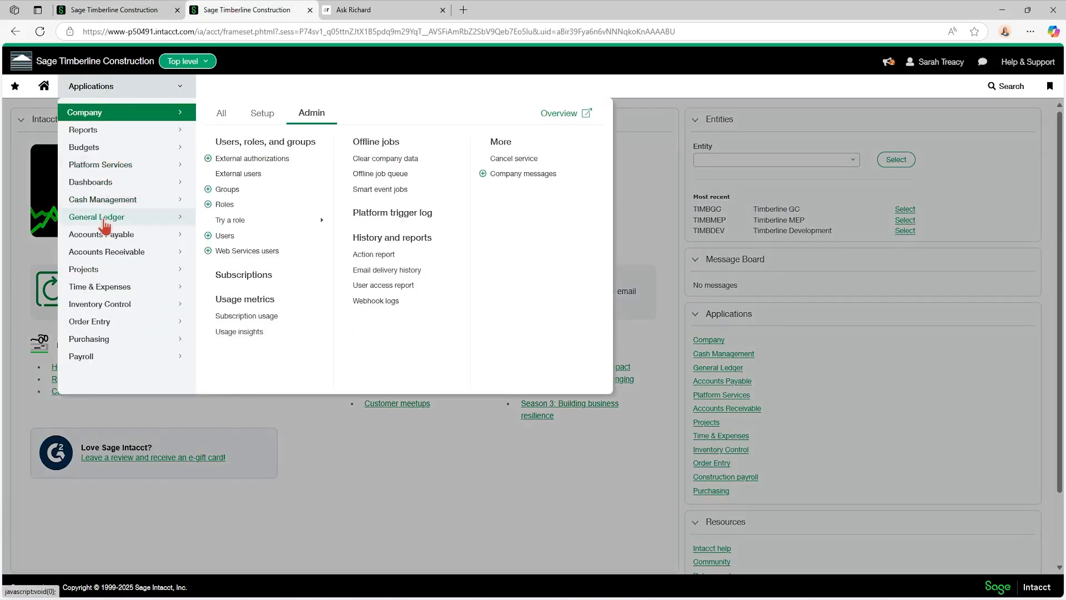
mouse_move(128, 252)
left_click(233, 149)
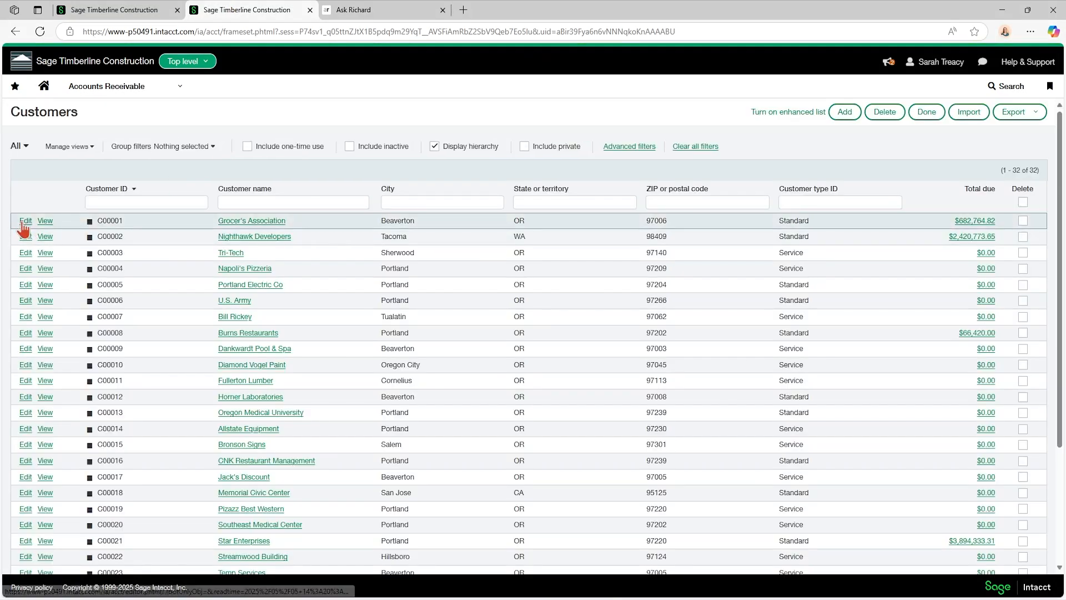
left_click(26, 233)
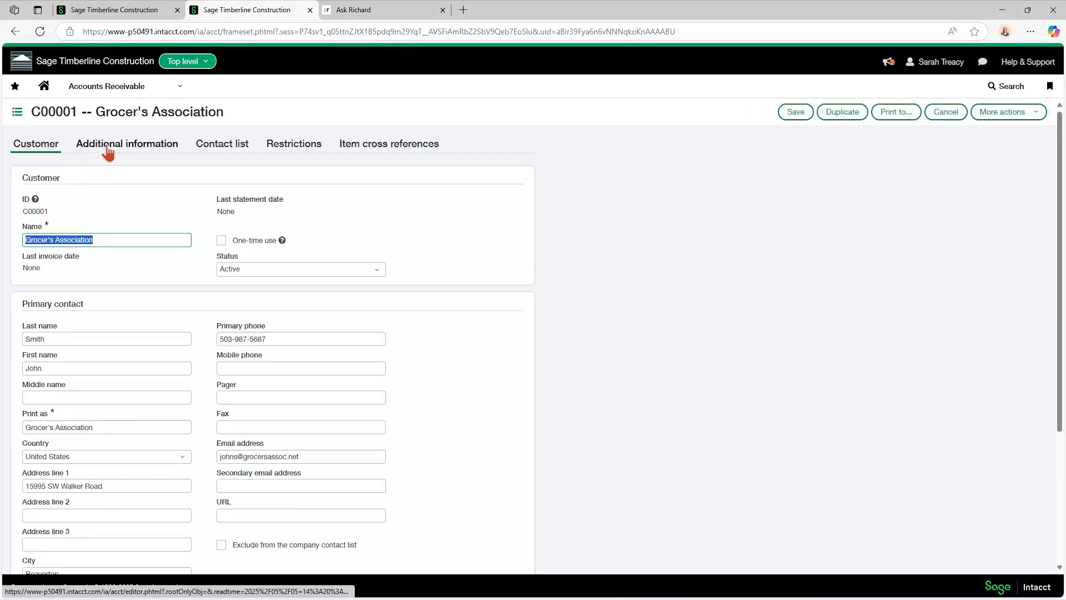
left_click(117, 144)
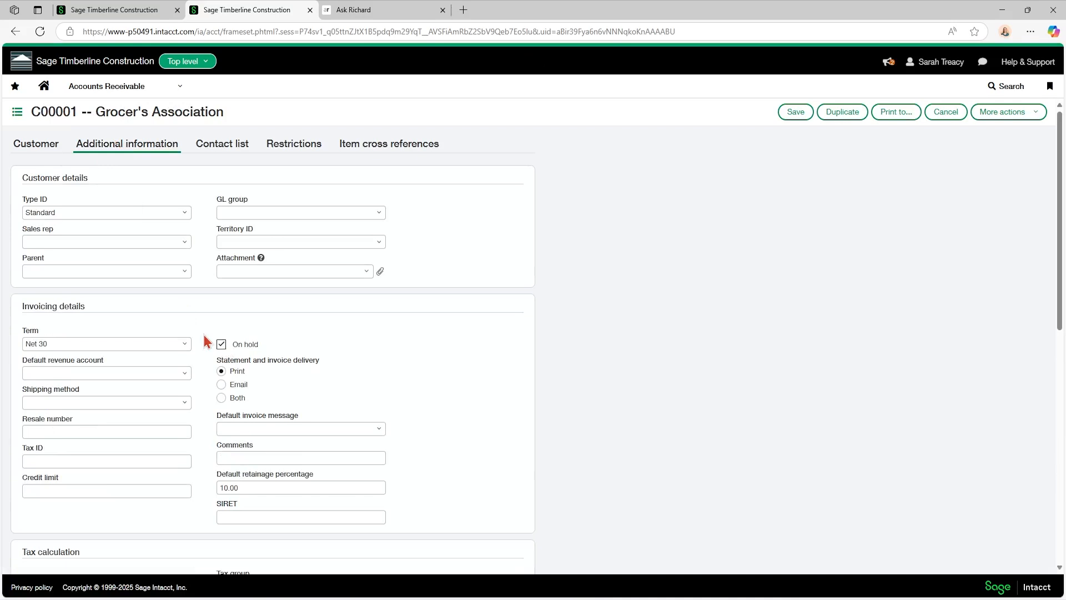
Compare the customer's On hold setting with the customer-on-hold threshold in the Accounts Receivable configuration
left_click(126, 10)
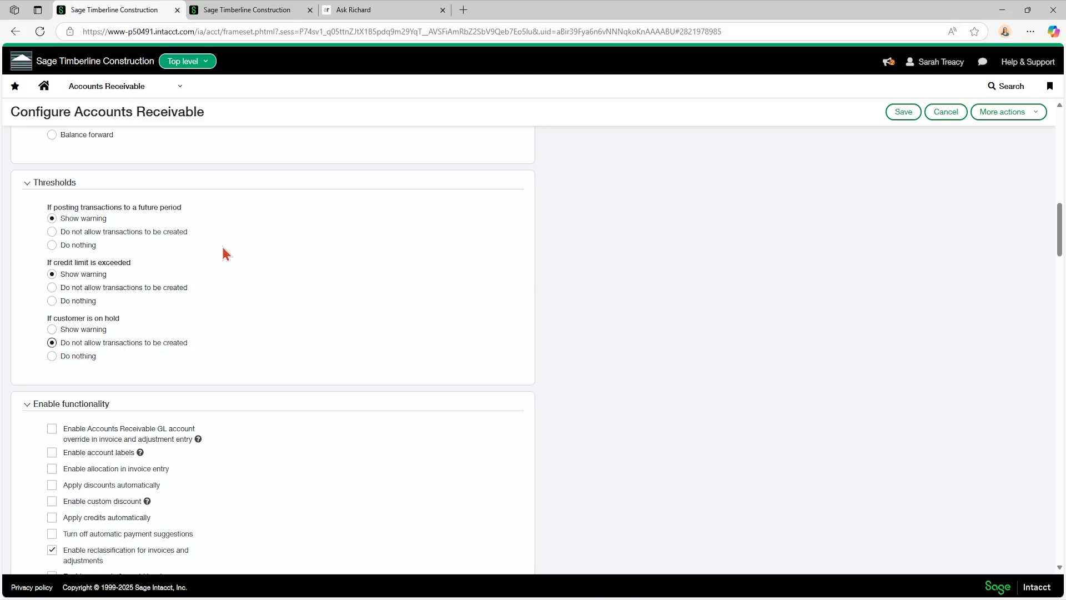
left_click(276, 10)
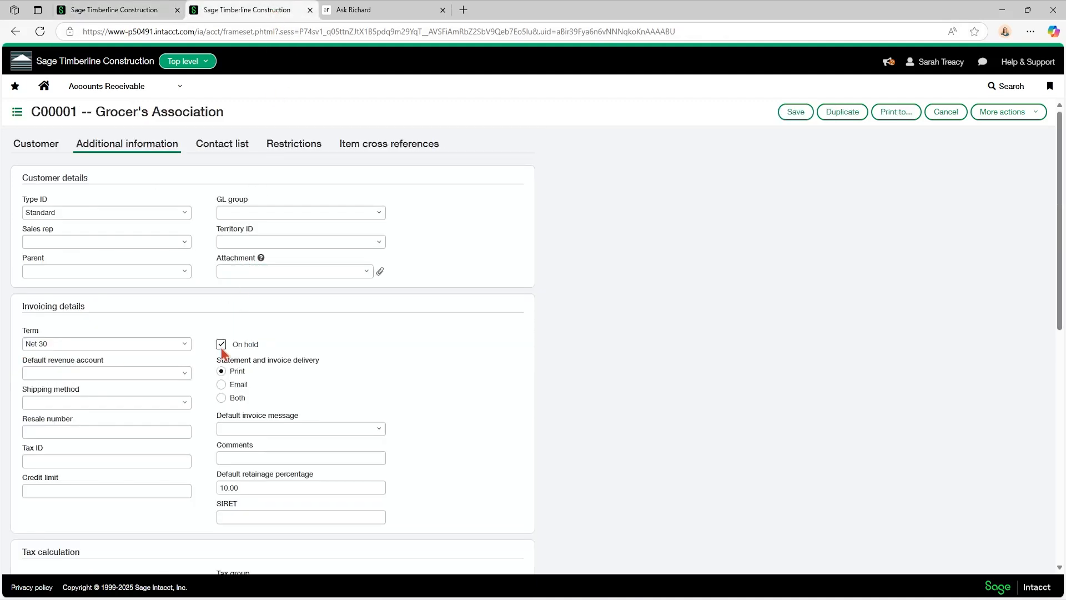
left_click(123, 10)
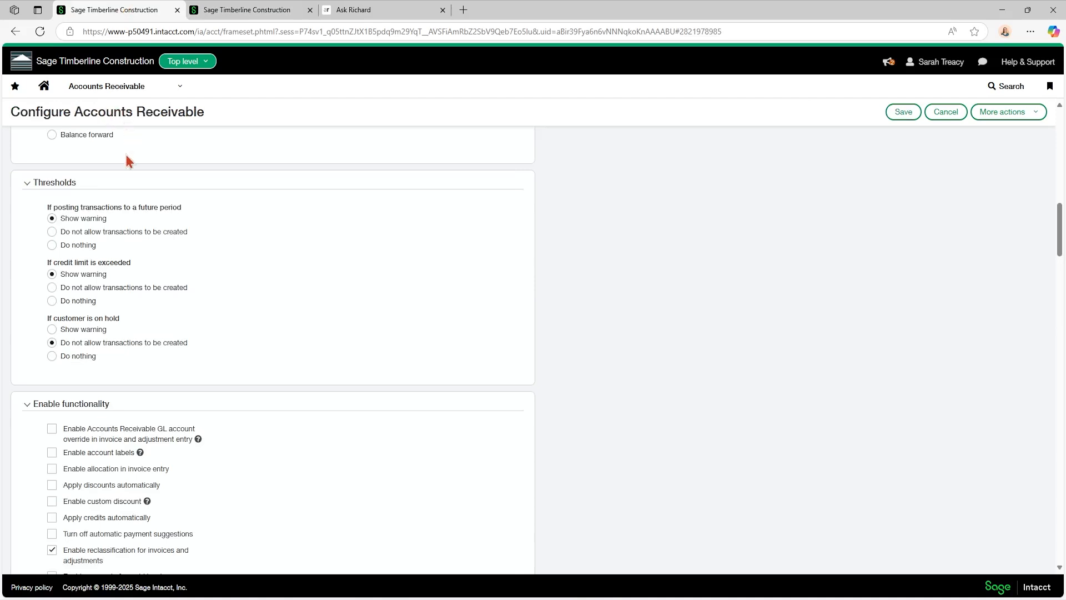
Review the Enable functionality options in the Accounts Receivable configuration
scroll(197, 322, "down", 3)
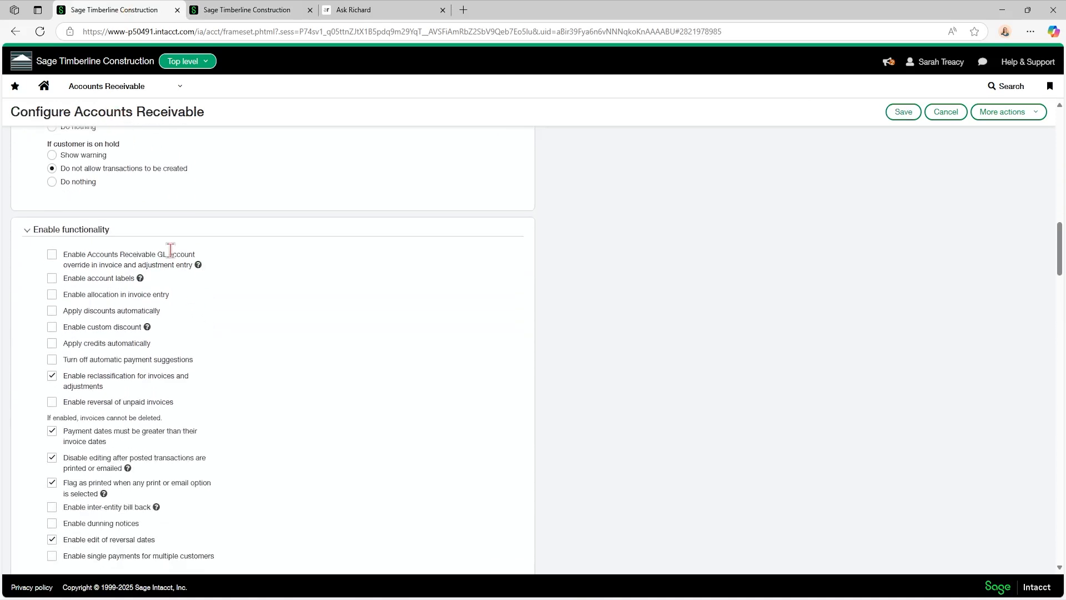
scroll(169, 249, "down", 2)
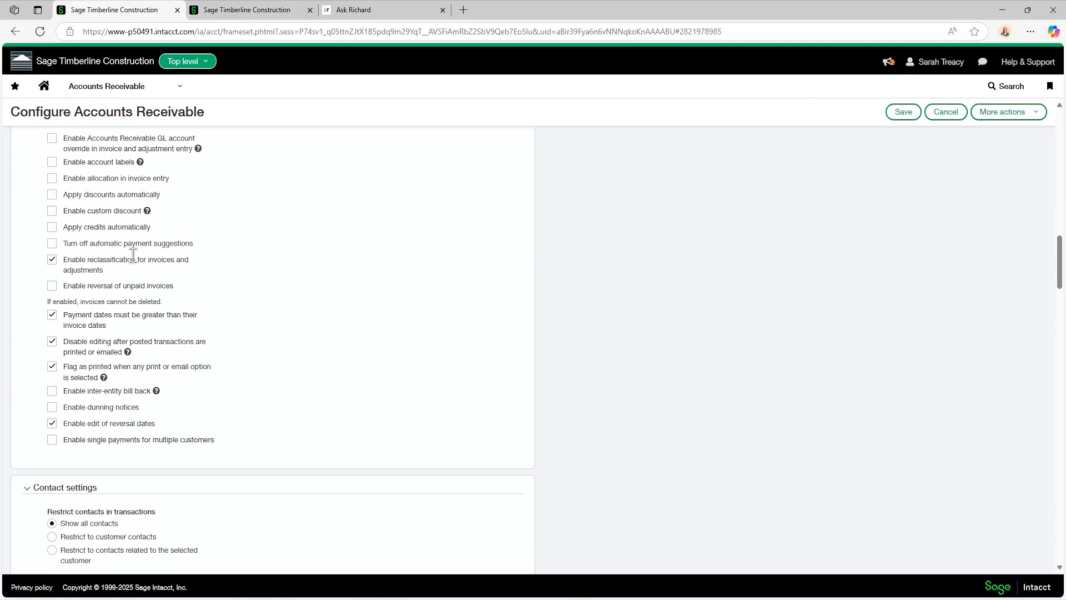
scroll(133, 253, "up", 1)
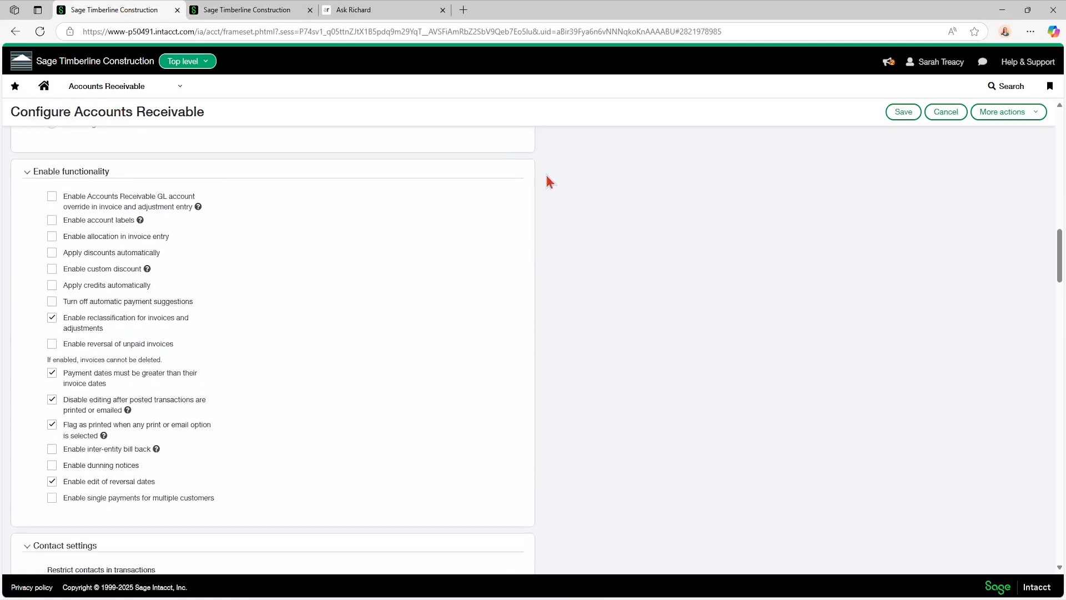
Open the online help for the Accounts Receivable configuration page and read through its descriptions of the accounting settings
left_click(1028, 65)
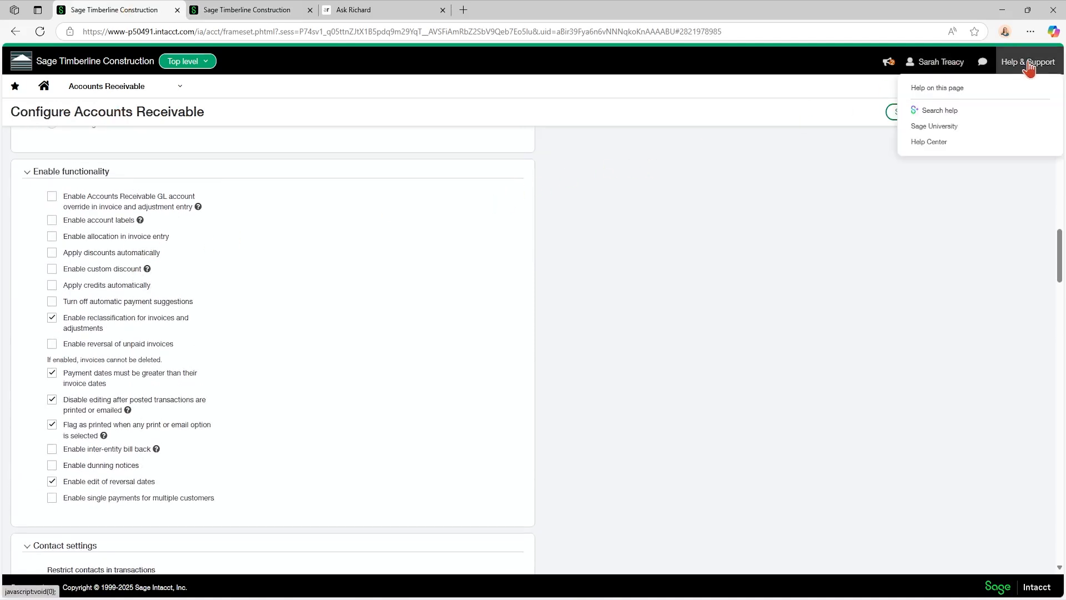
left_click(956, 90)
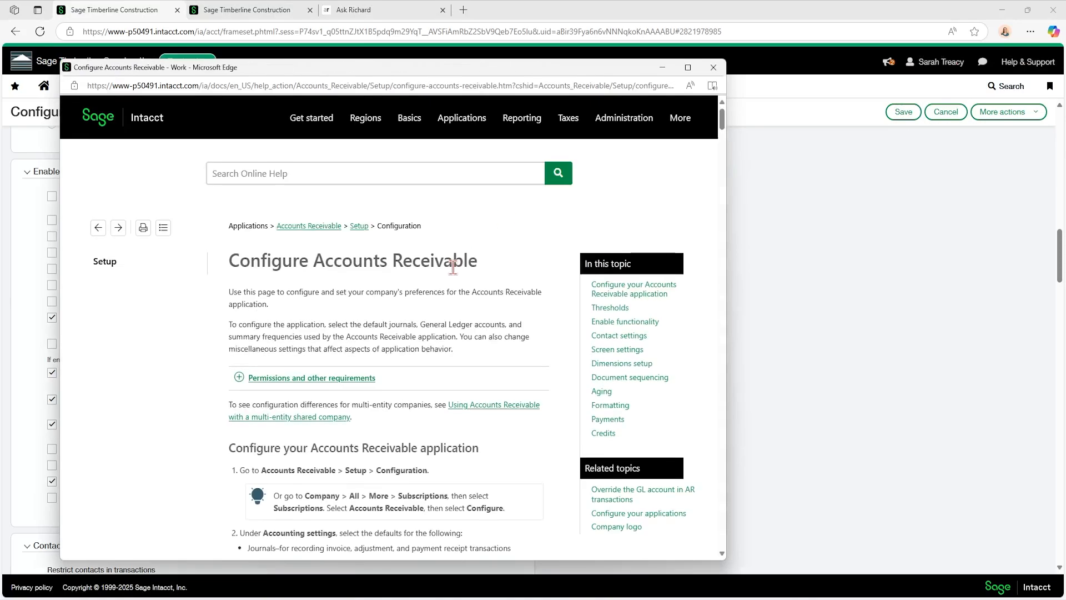
scroll(420, 263, "down", 8)
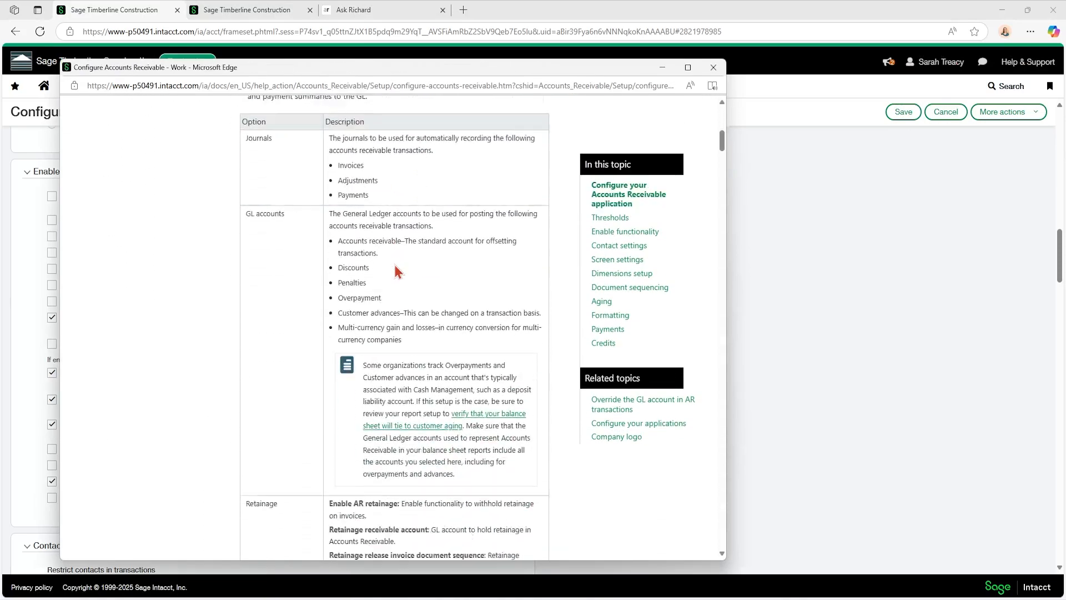
scroll(396, 270, "down", 10)
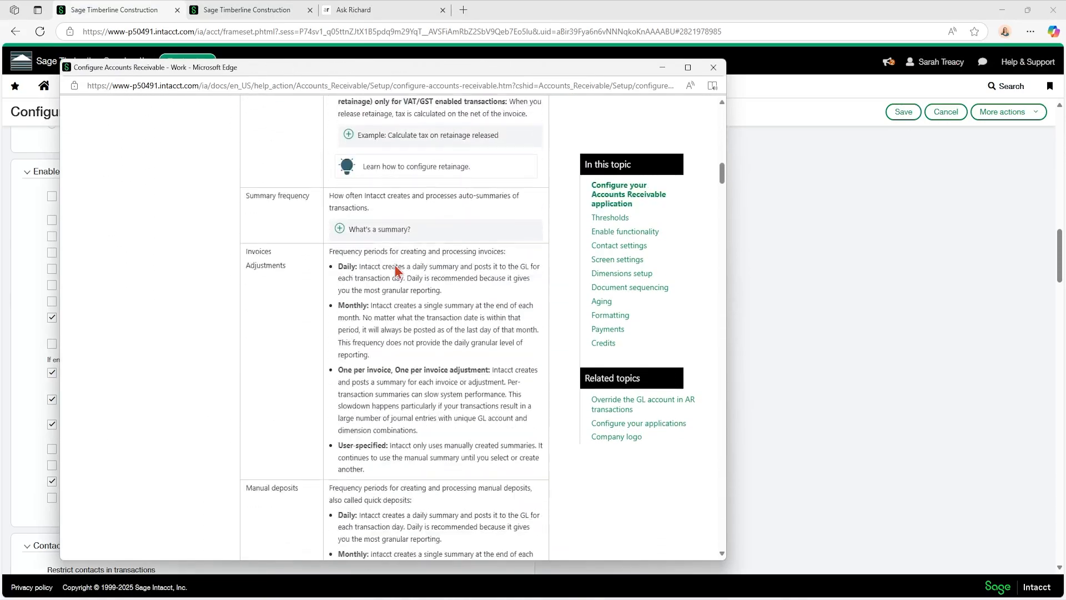
scroll(395, 265, "down", 10)
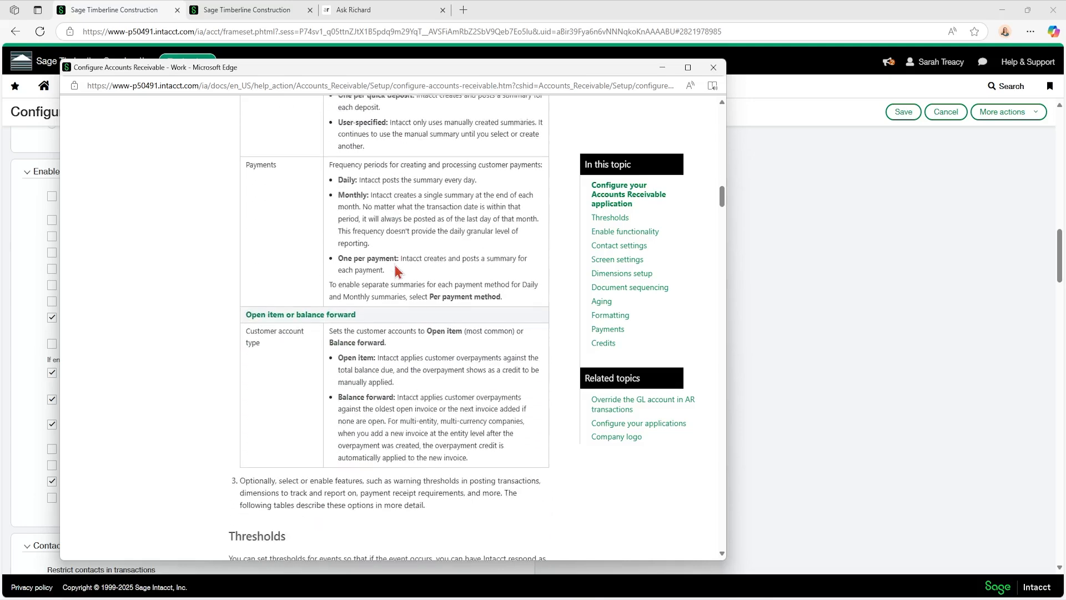
Read the Thresholds descriptions in the Accounts Receivable configuration help and close the help window
scroll(396, 271, "down", 10)
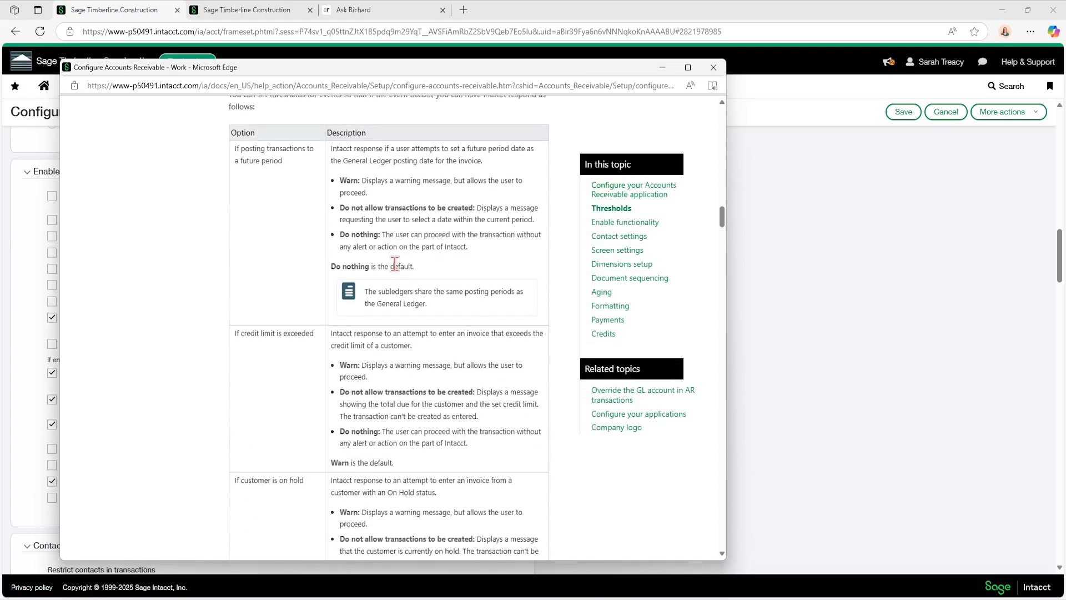
scroll(395, 266, "down", 3)
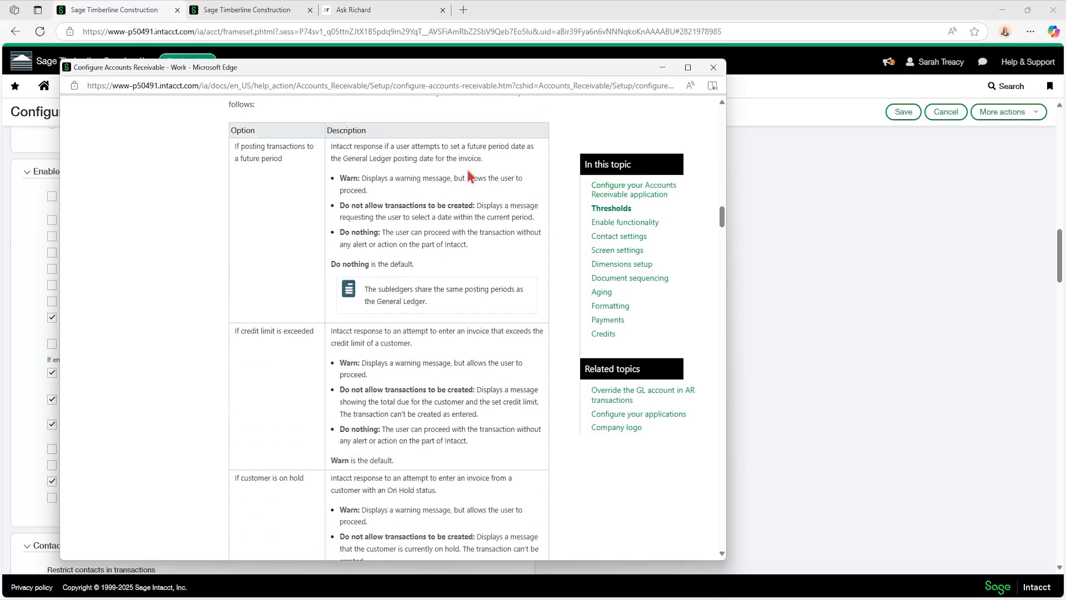
left_click(713, 67)
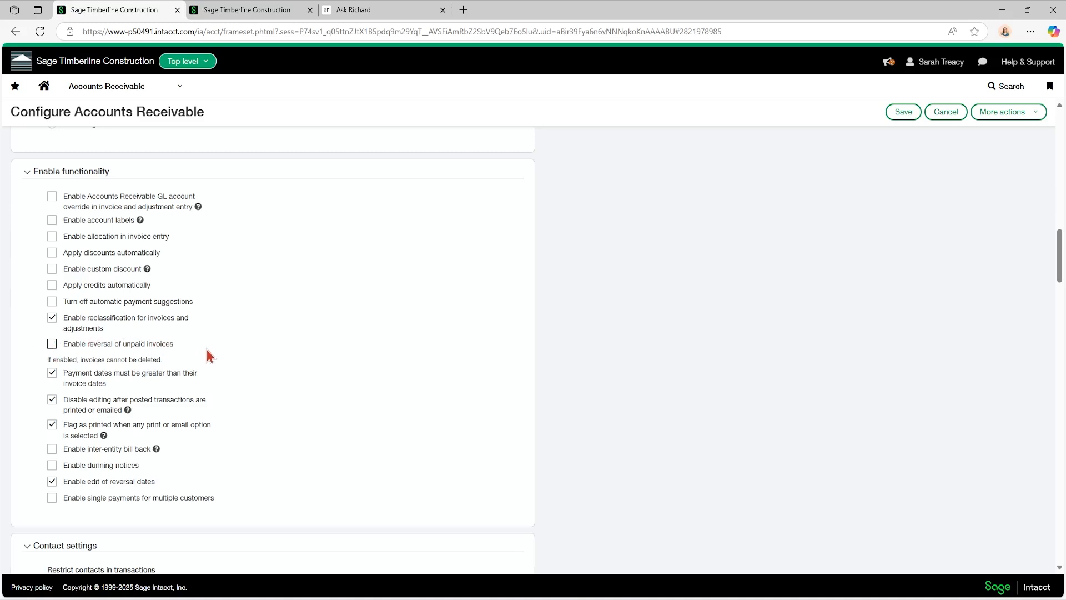
Review the remaining options down to inter-entity bill back, and ask Ask Richard in its browser tab about "interentity bill back"
scroll(207, 355, "down", 1)
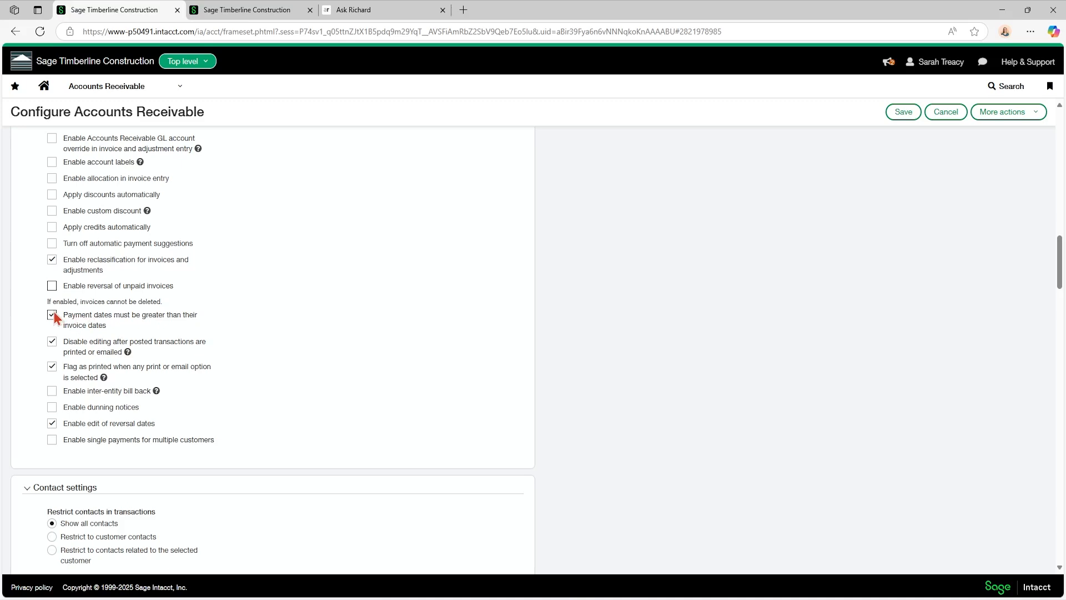
scroll(23, 326, "down", 1)
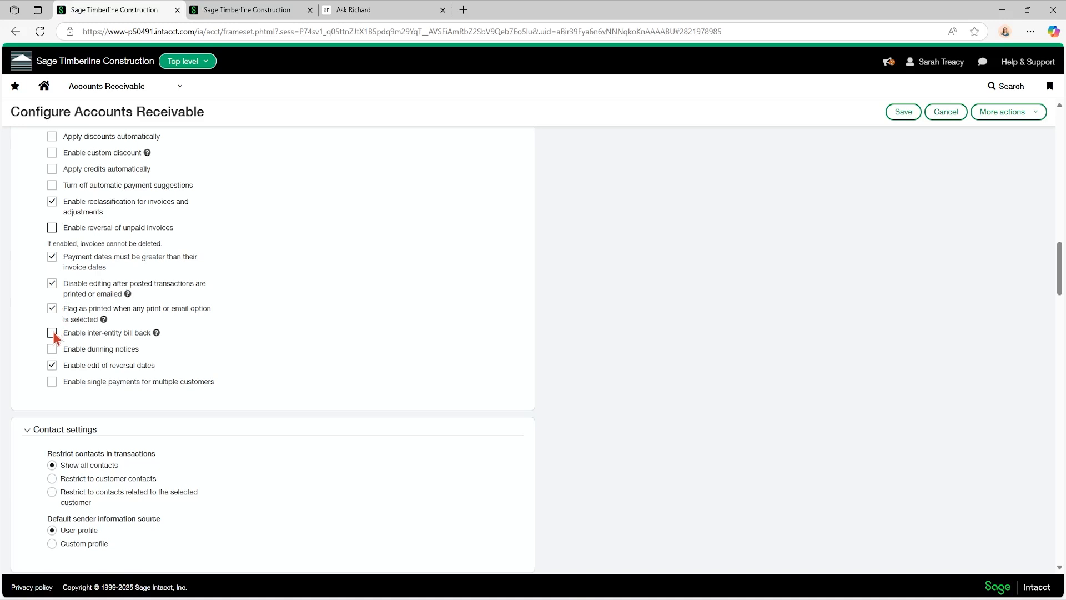
left_click(384, 10)
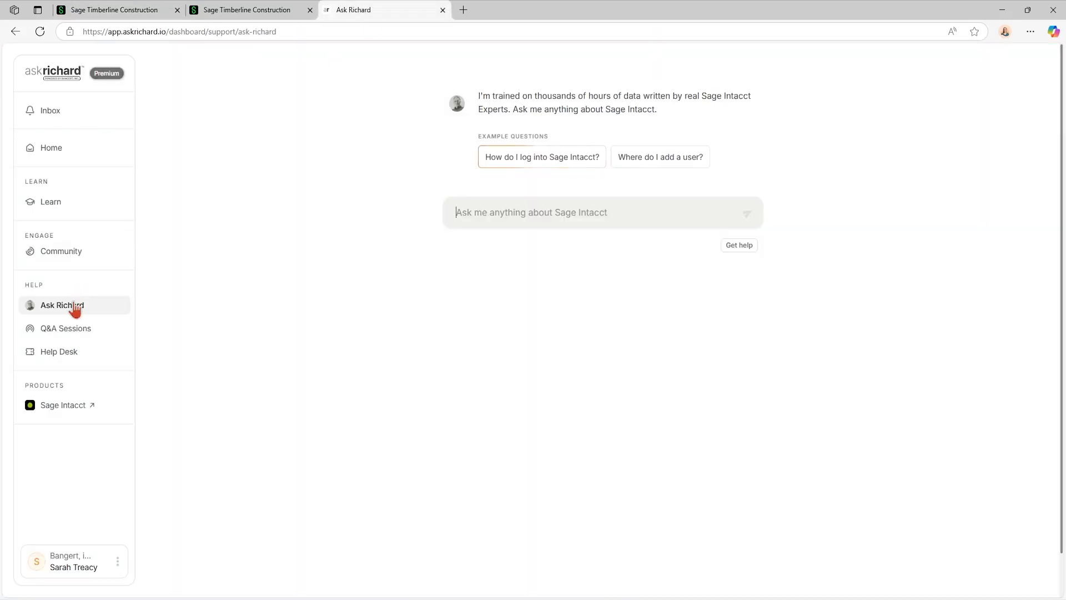
left_click(484, 213)
type("interent")
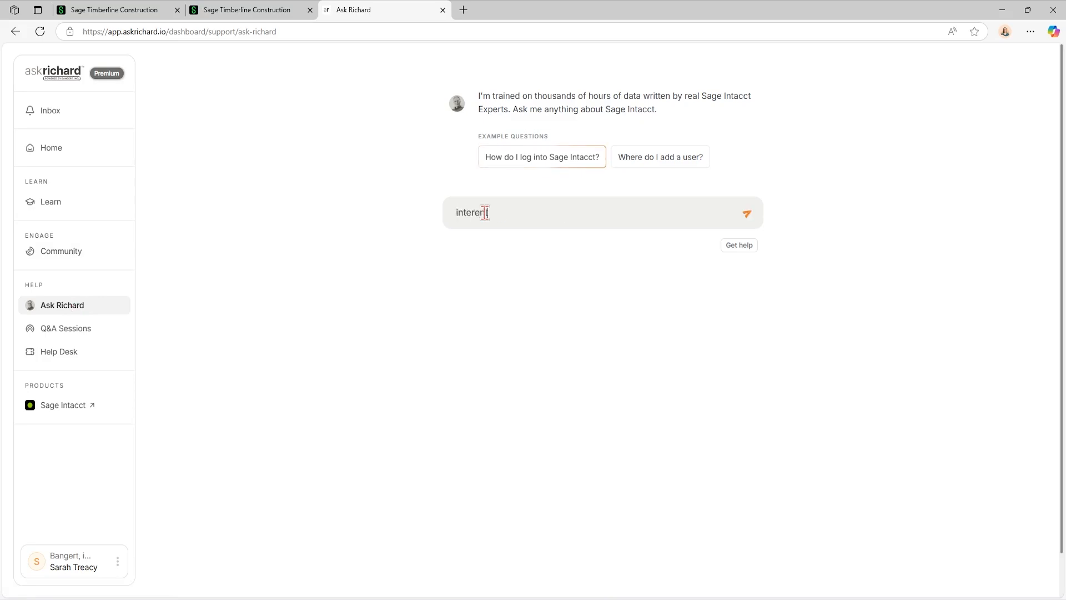
type("ity bill back")
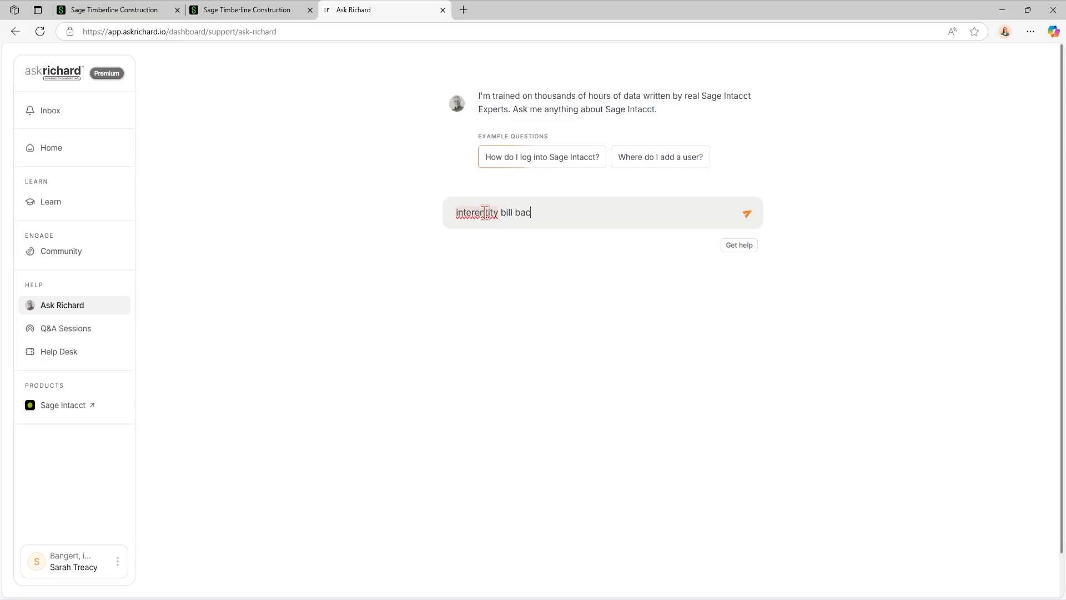
key("Return")
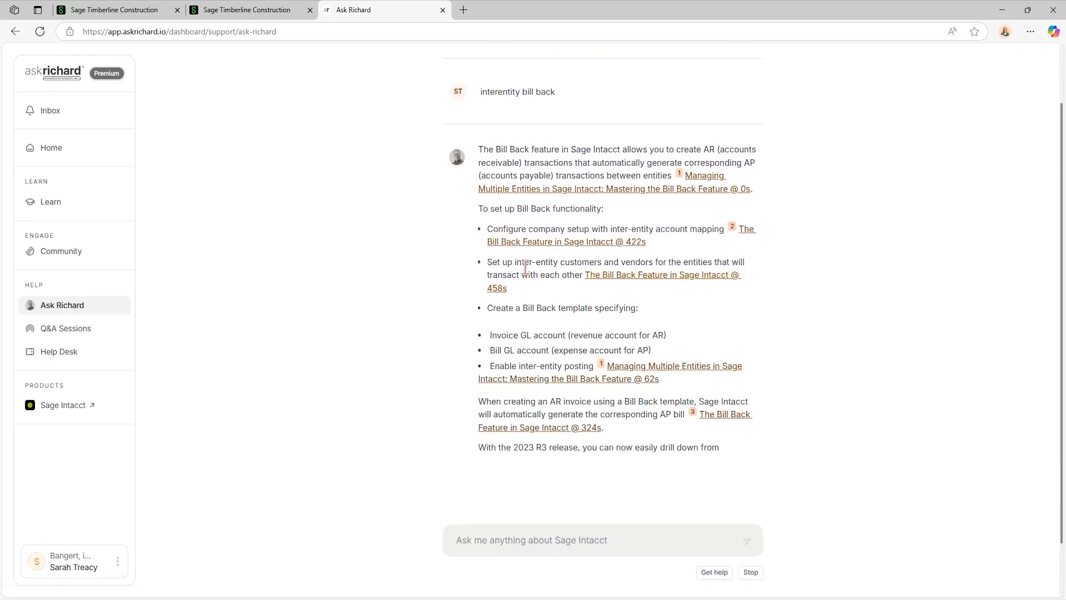
scroll(332, 273, "up", 1)
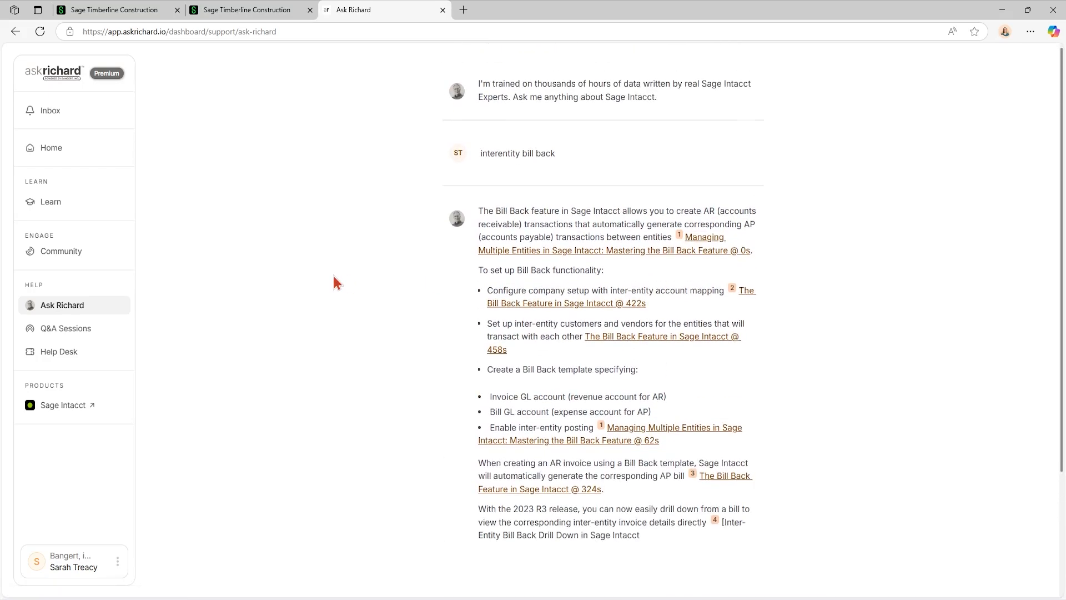
Return to the Accounts Receivable configuration in the first Intacct tab and enable single payments for multiple customers
left_click(124, 10)
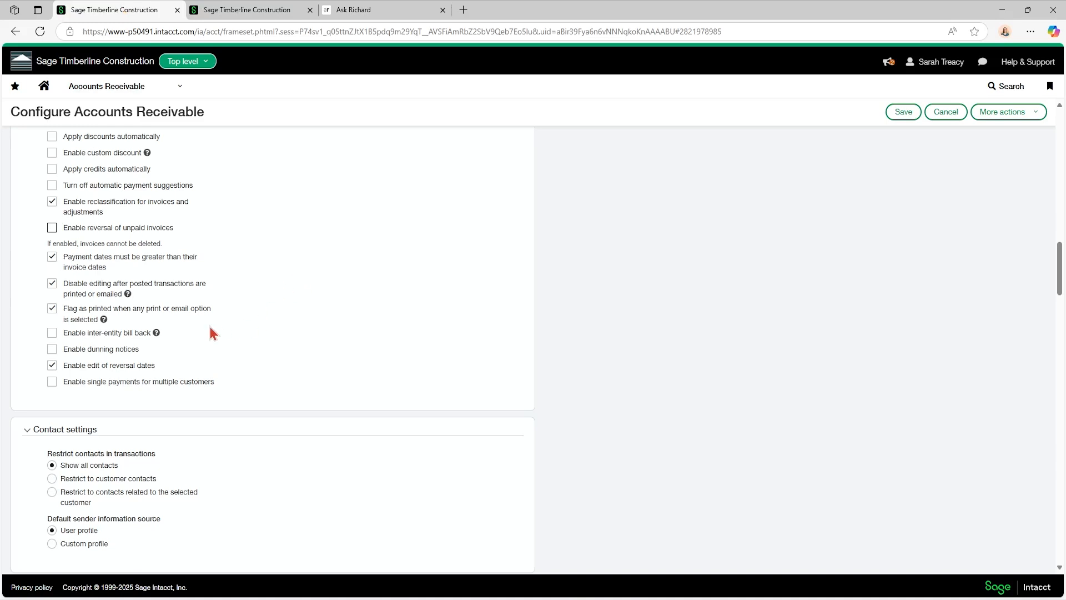
scroll(102, 348, "down", 1)
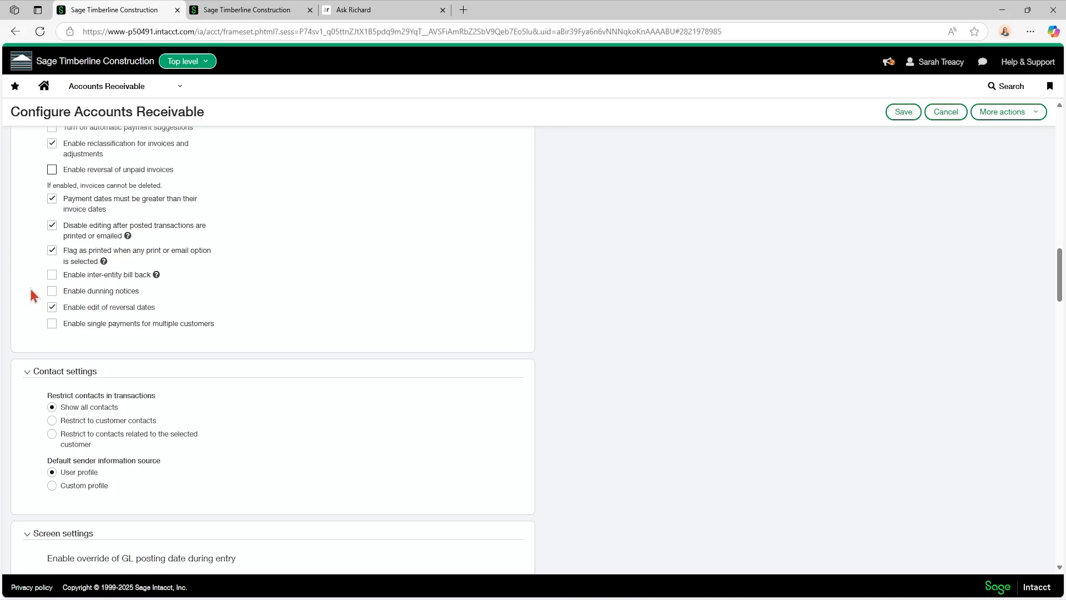
scroll(31, 294, "down", 1)
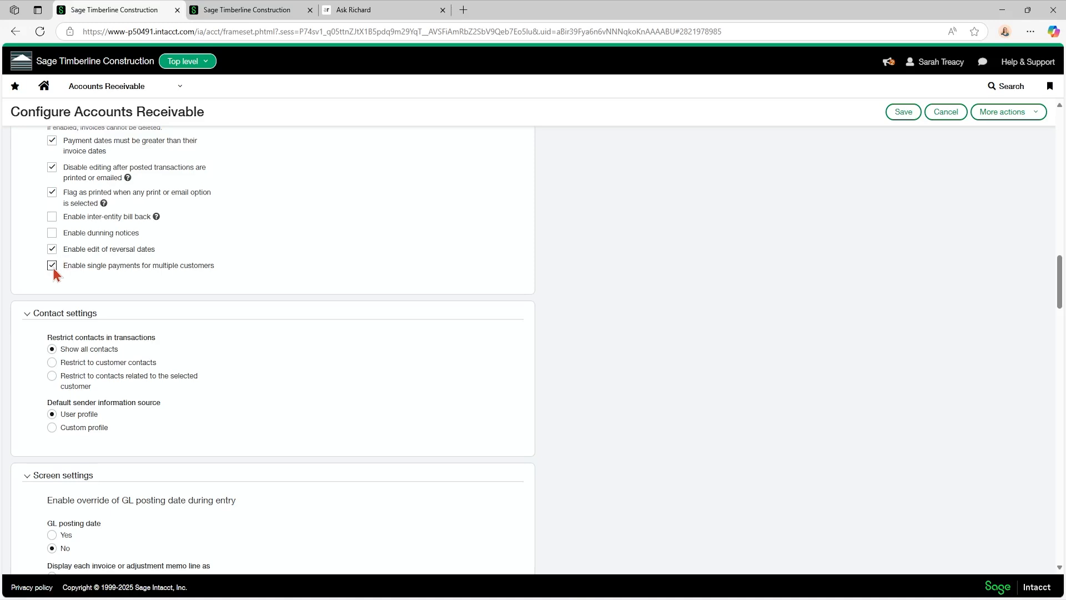
scroll(52, 271, "down", 1)
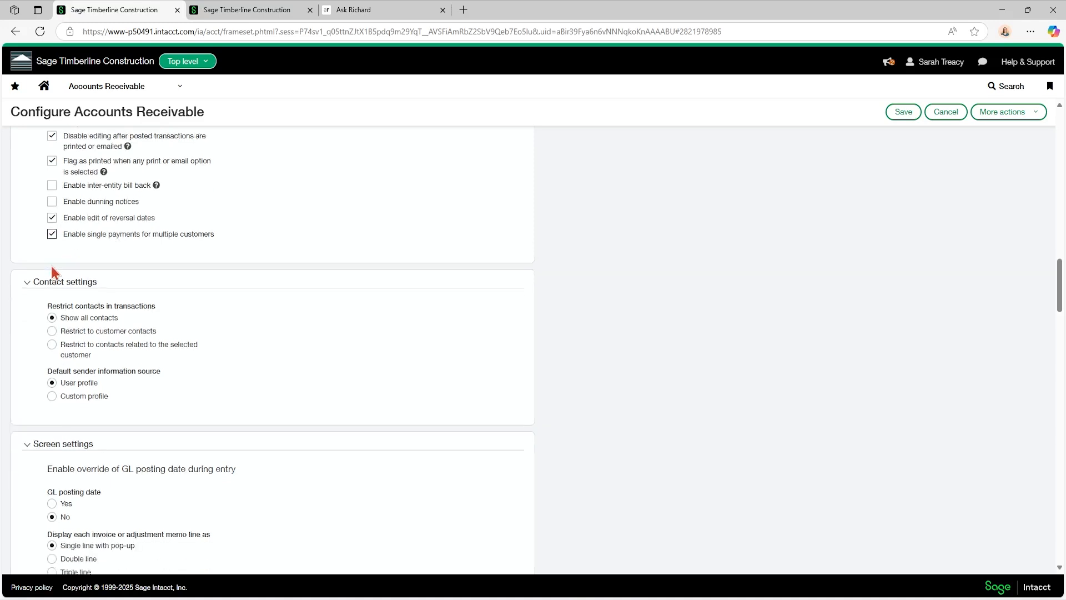
Switch the default sender information source to Custom profile to view its sender fields, and set it back to User profile
scroll(40, 264, "down", 1)
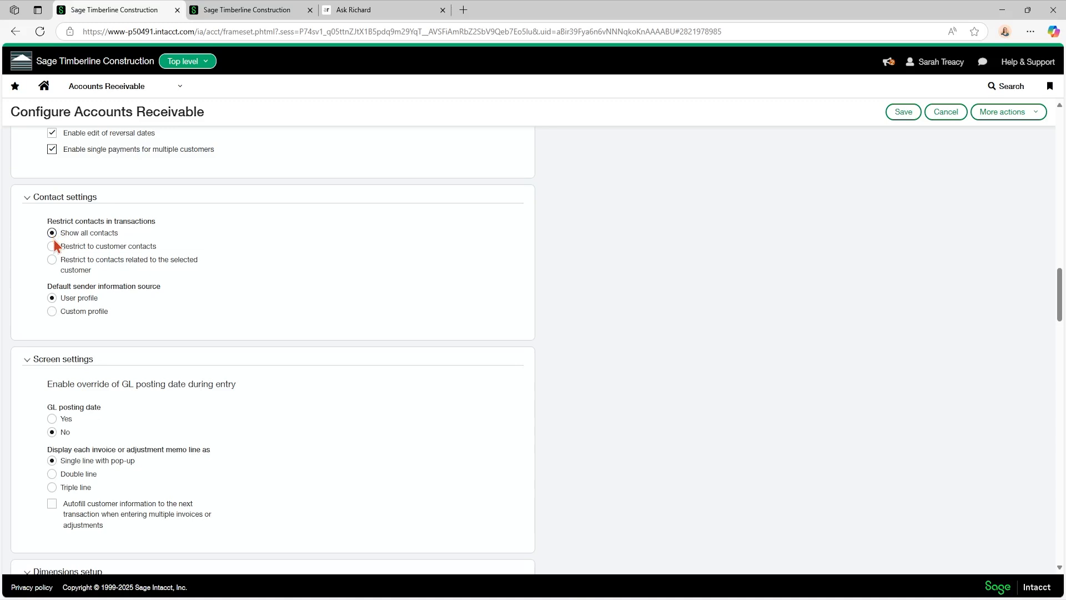
scroll(55, 244, "down", 1)
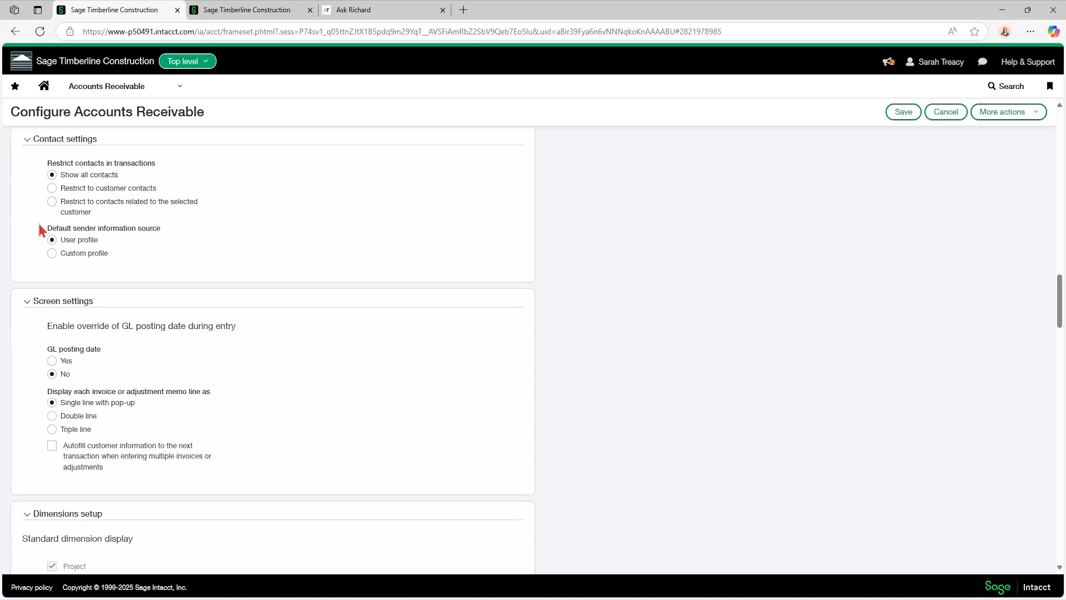
left_click(51, 254)
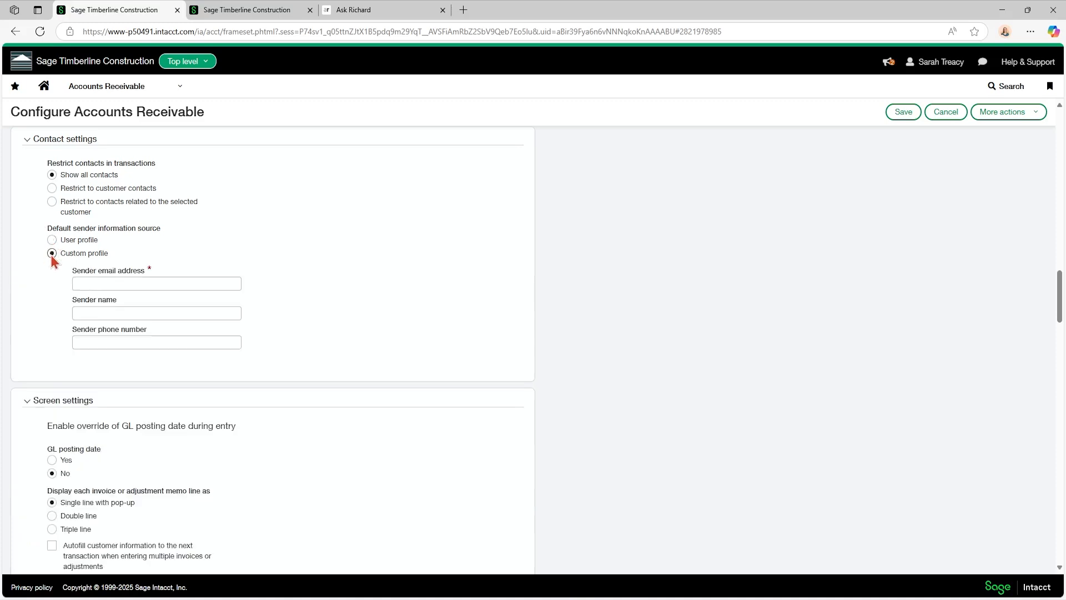
left_click(84, 282)
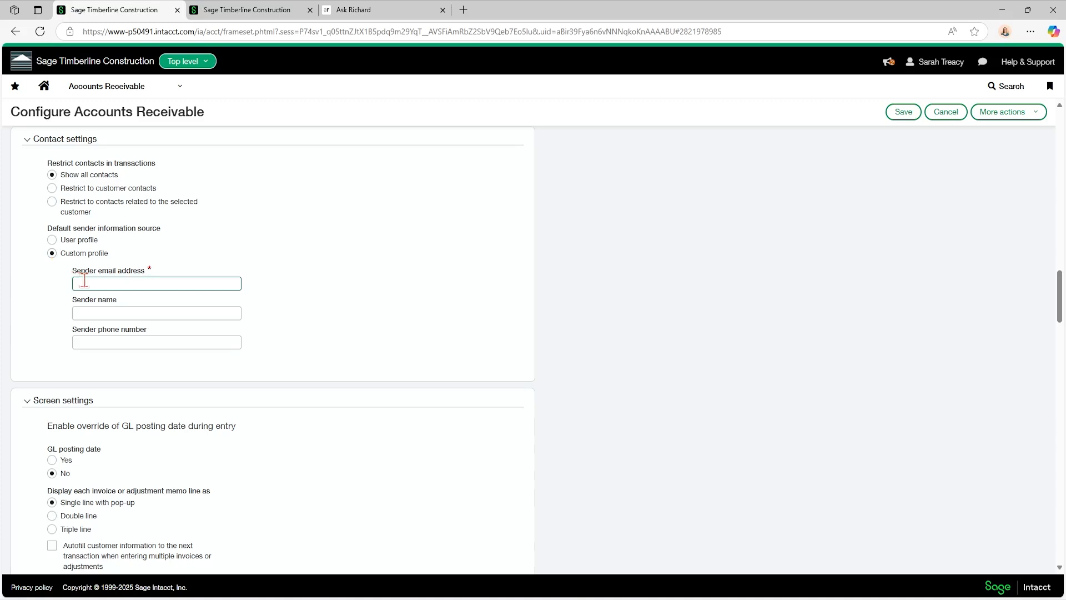
left_click(52, 241)
In Screen settings, set the GL posting date override to Yes to view its autofill option, and set it back to No
scroll(49, 258, "down", 2)
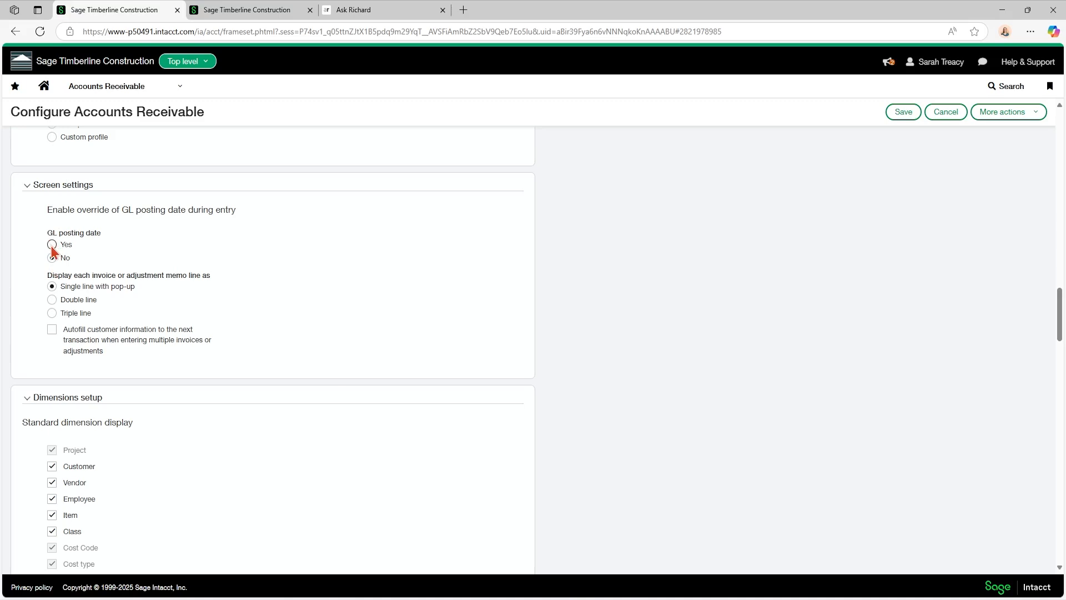
left_click(51, 245)
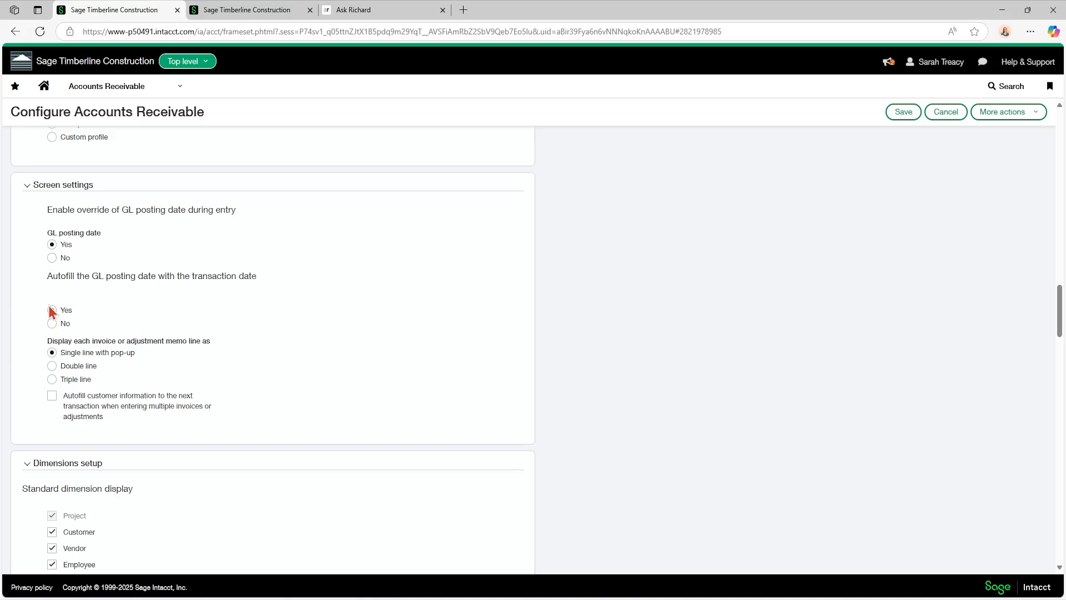
left_click(52, 259)
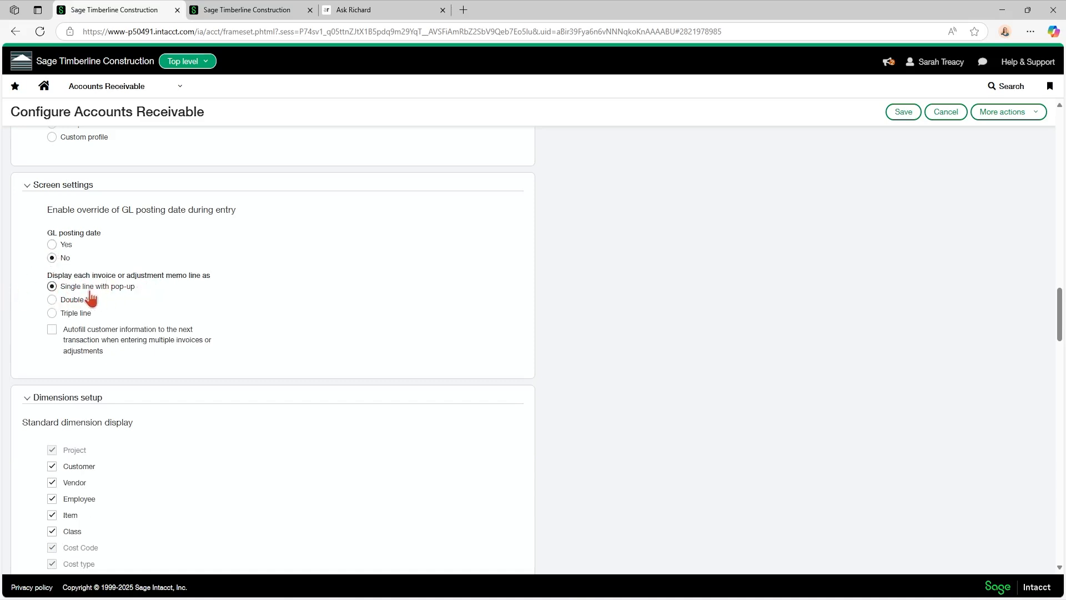
Review the standard dimension display and start adding a new document sequence for Payments under Document sequencing
scroll(123, 292, "down", 3)
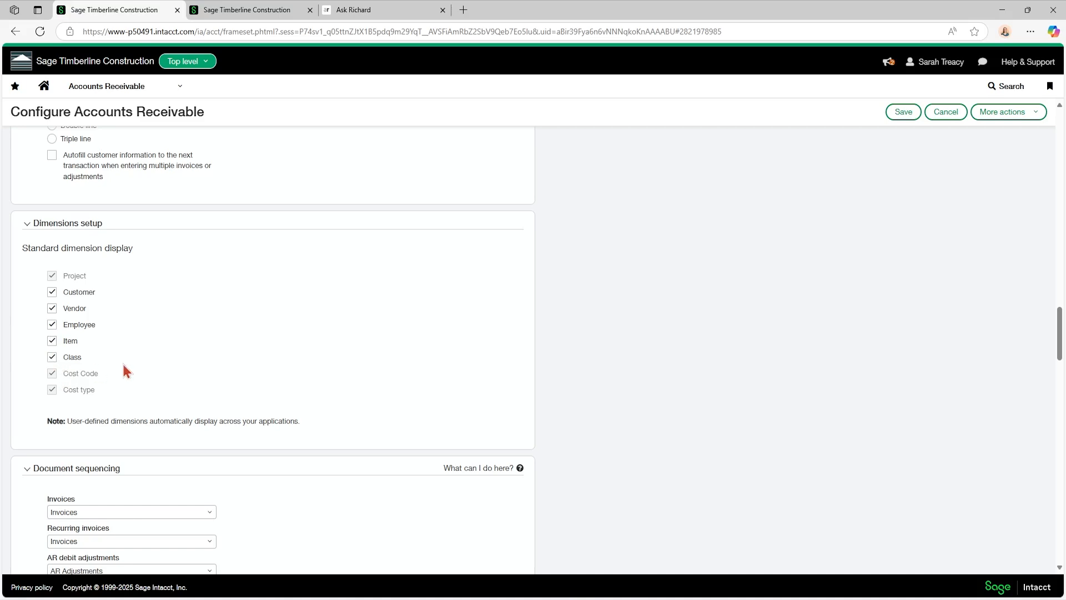
scroll(124, 365, "down", 1)
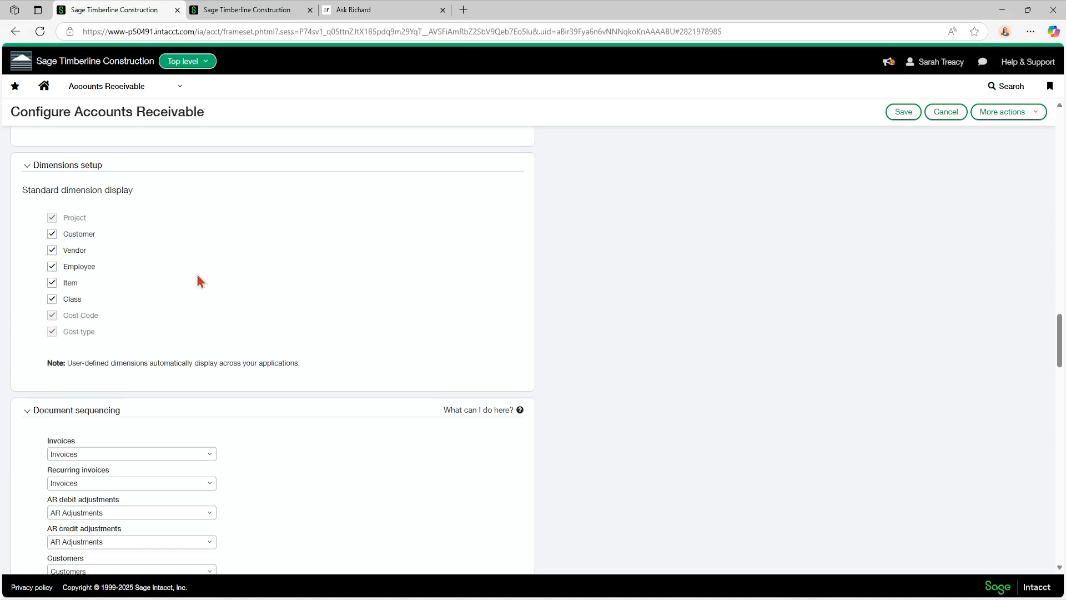
scroll(197, 280, "down", 3)
scroll(157, 251, "down", 1)
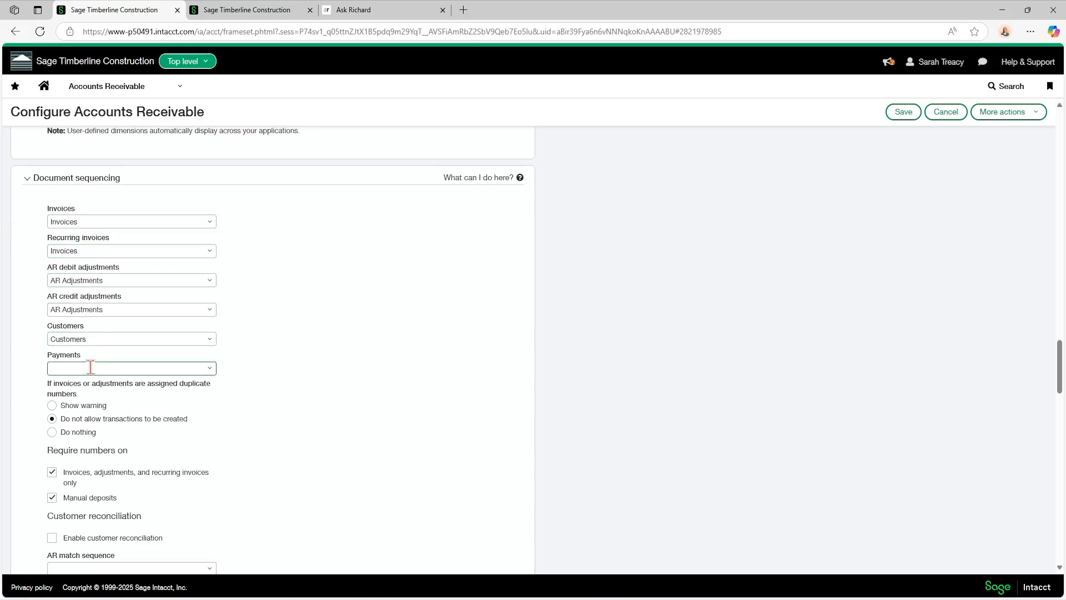
left_click(211, 374)
left_click(62, 147)
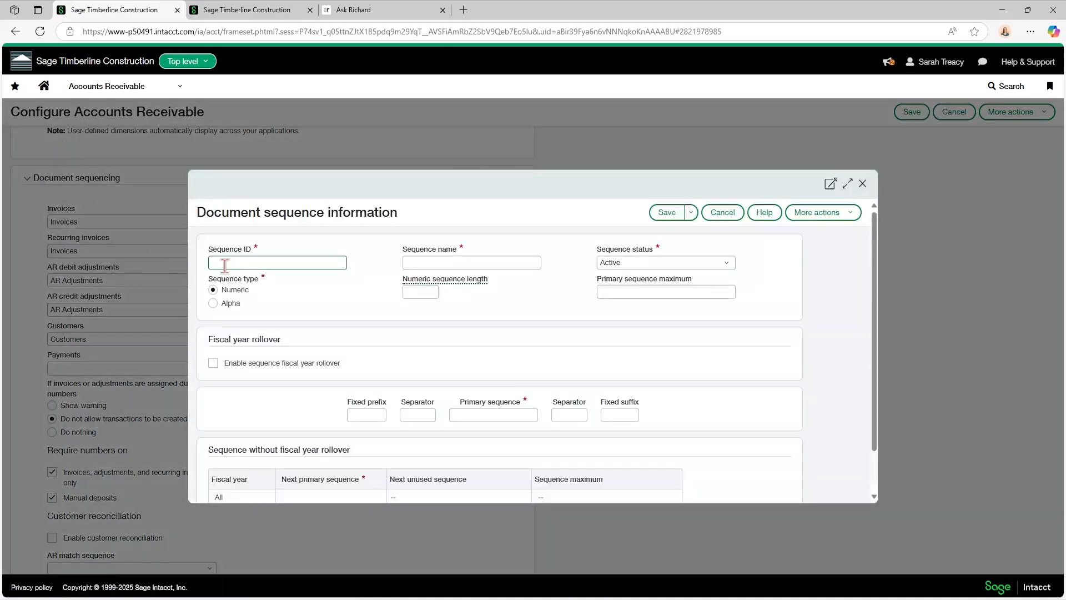
Give the new numeric document sequence the ID and name ARPAY and a sequence length of 6
type("ARPAY")
left_click(453, 262)
left_click(423, 291)
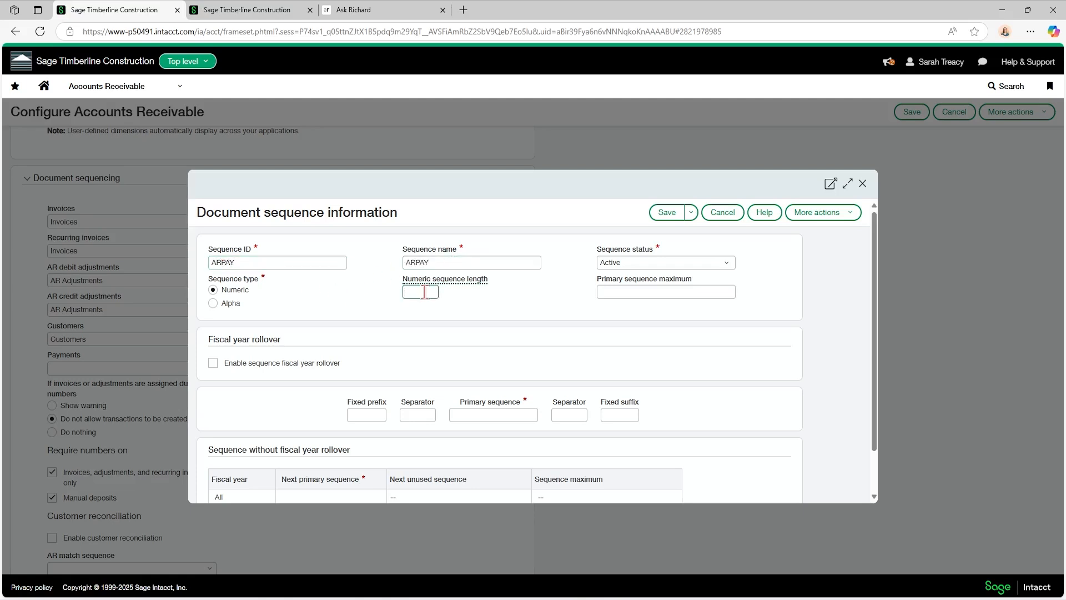
type("6")
key("Tab")
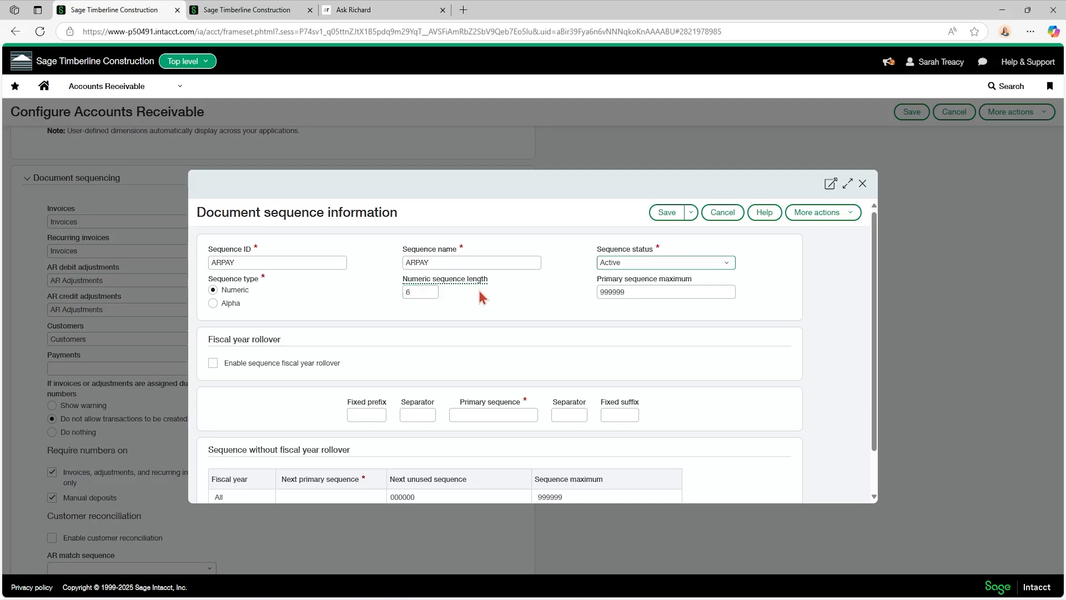
left_click(614, 292)
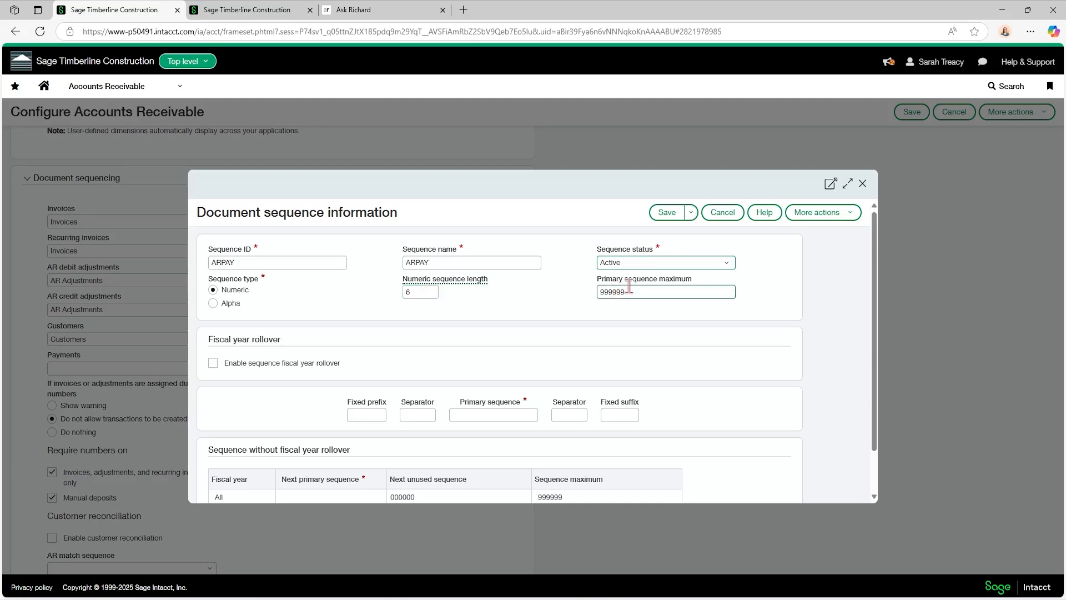
Set the fixed prefix to ARPAY with a "-" separator and the primary sequence to 1, and save the payment sequence
left_click(353, 414)
type("ARPAY")
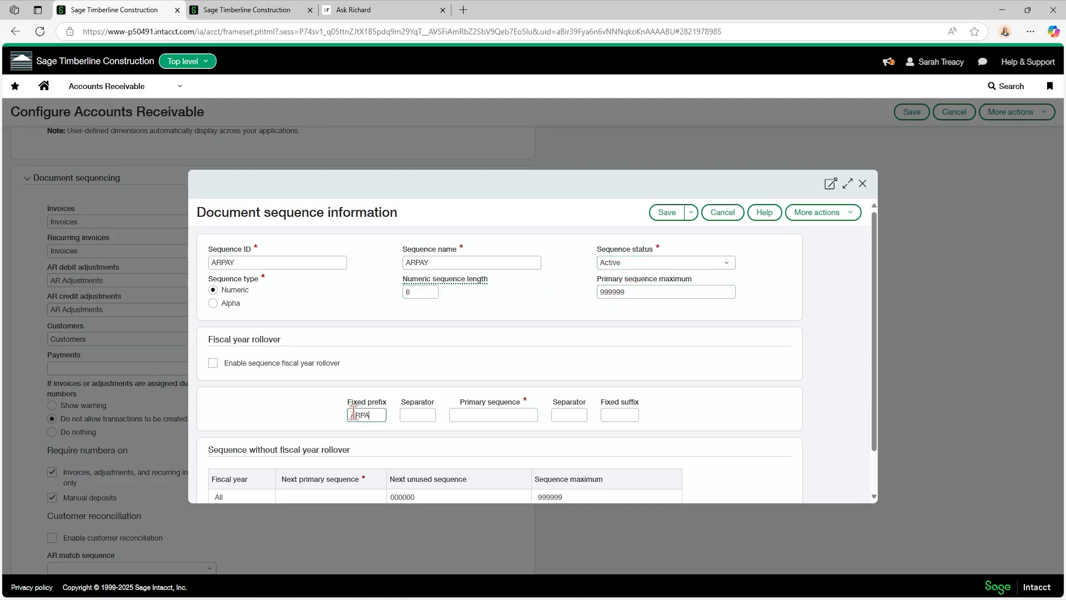
key("Tab")
key("Tab")
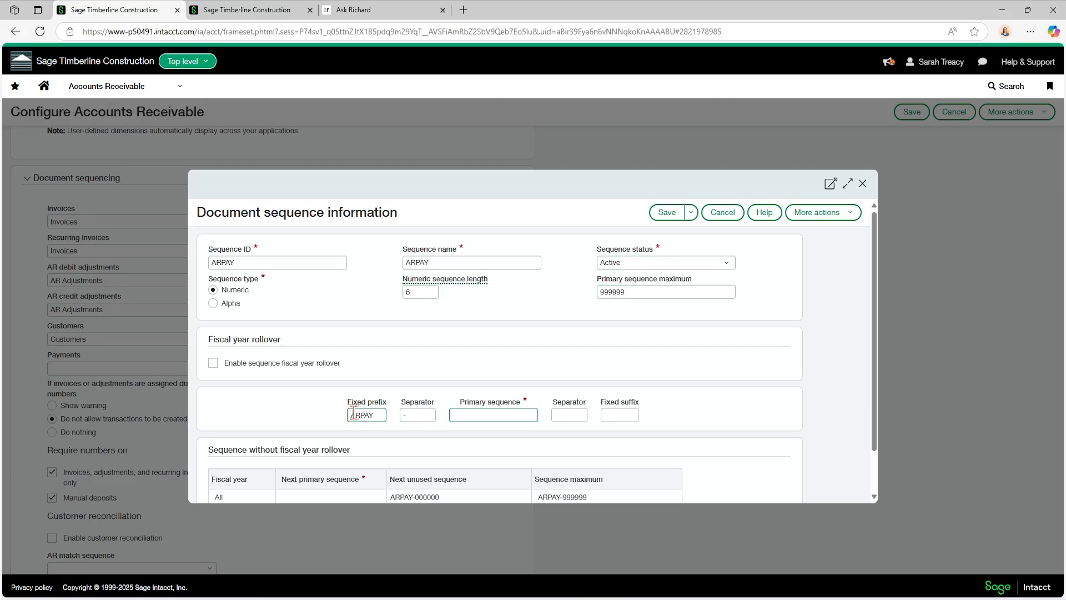
type("1")
key("Tab")
scroll(400, 422, "down", 1)
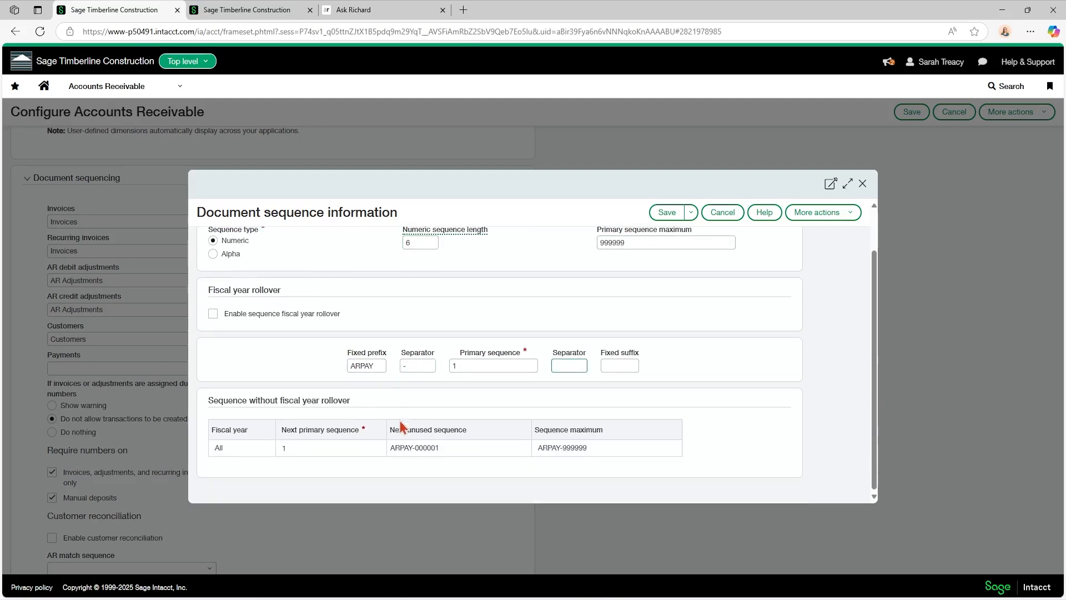
left_click(450, 442)
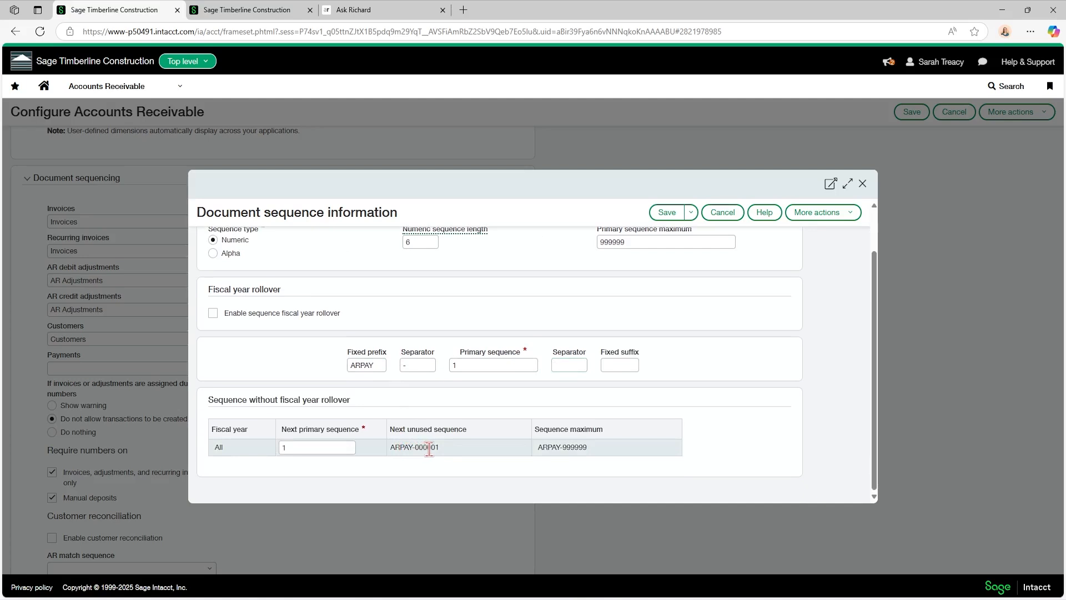
scroll(429, 449, "up", 1)
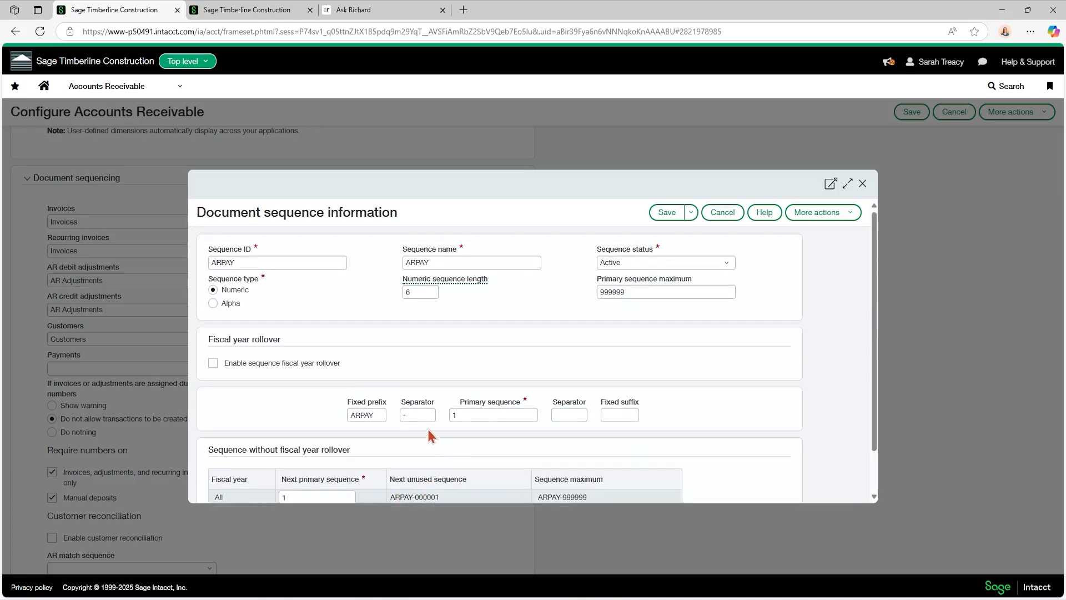
left_click(665, 212)
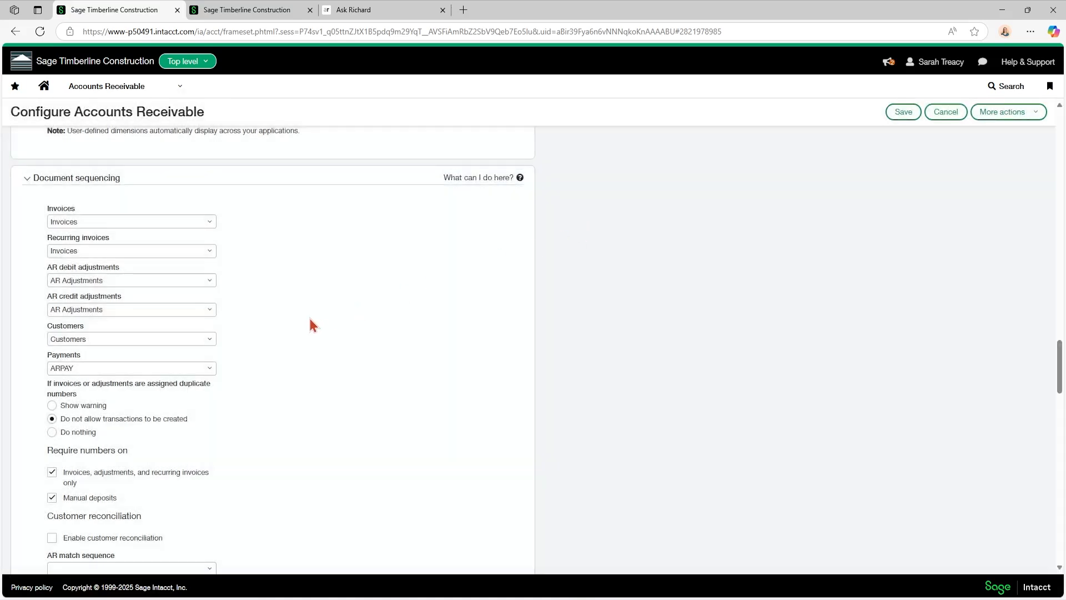
scroll(305, 324, "down", 1)
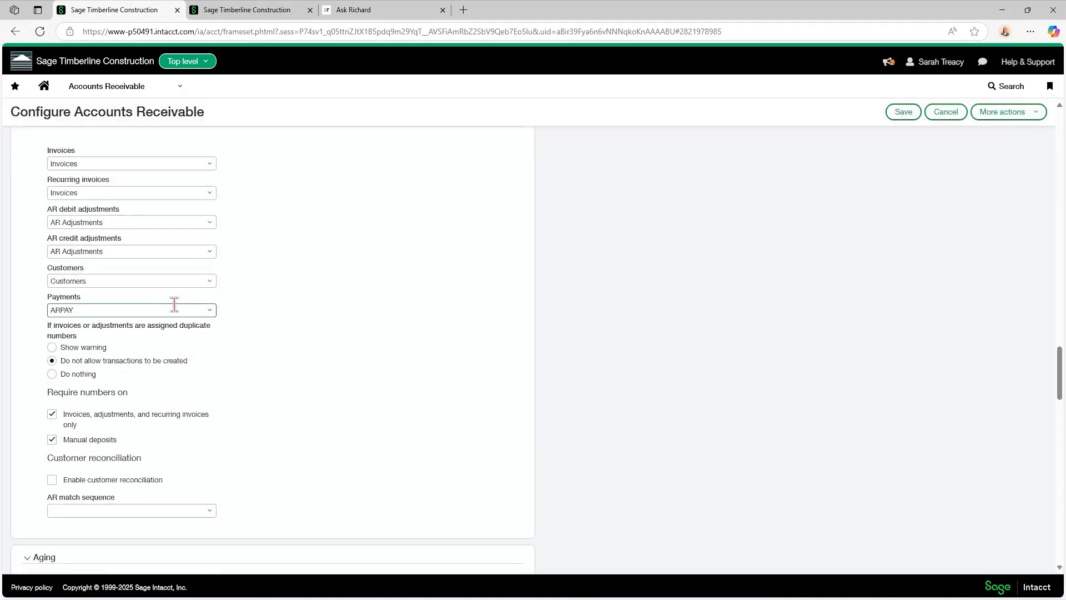
Set duplicate invoice and adjustment numbers to Do not allow transactions to be created, and review the number requirement options
left_click(52, 360)
scroll(58, 405, "down", 1)
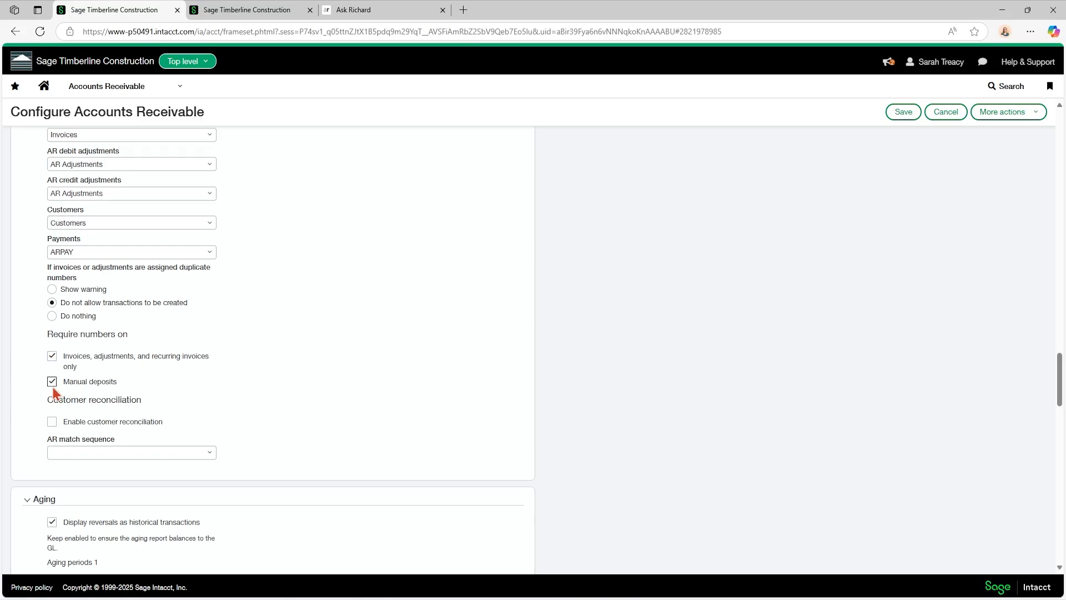
scroll(26, 355, "down", 1)
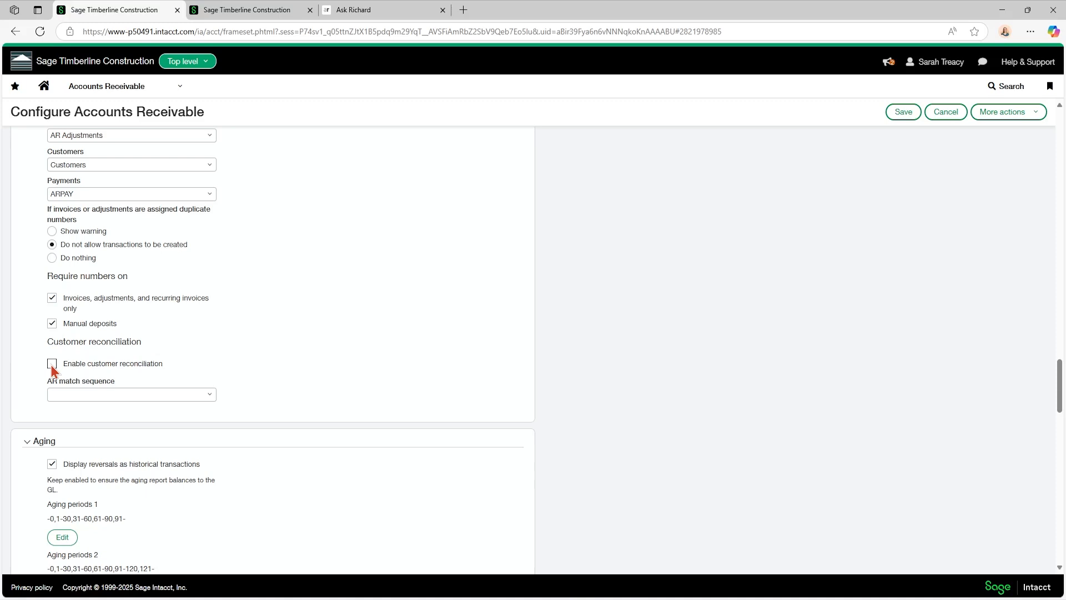
Start a new Alpha document sequence for AR match under customer reconciliation, discard it, and disable customer reconciliation
left_click(209, 396)
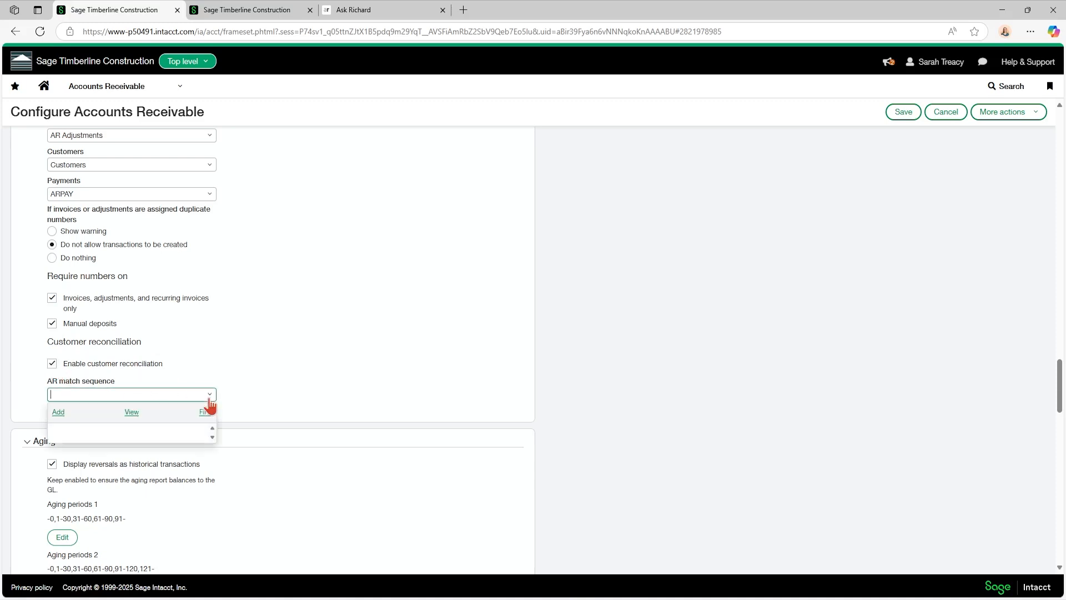
left_click(59, 415)
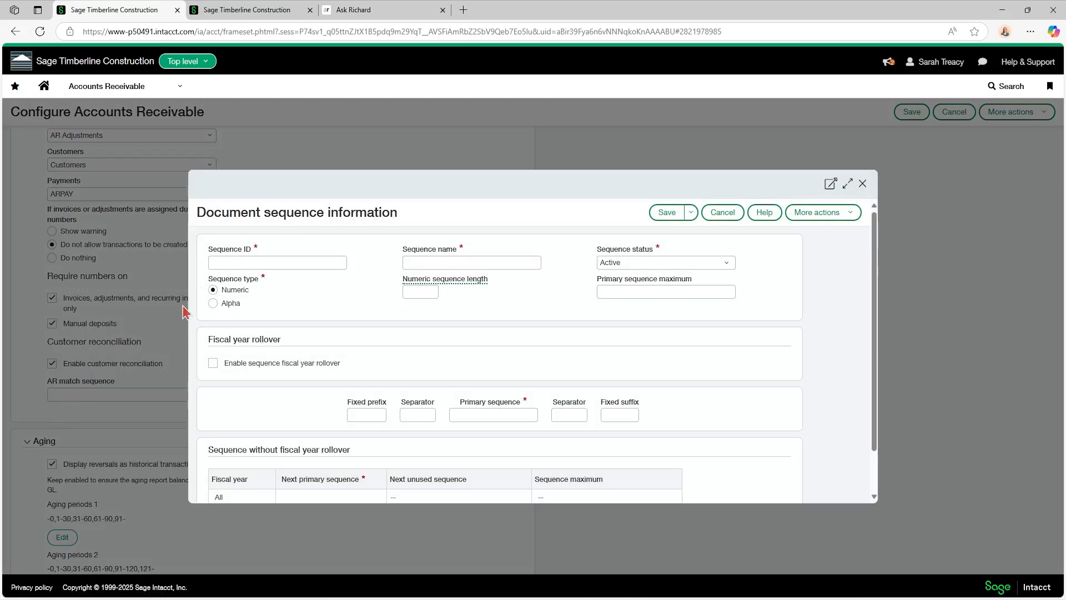
left_click(213, 303)
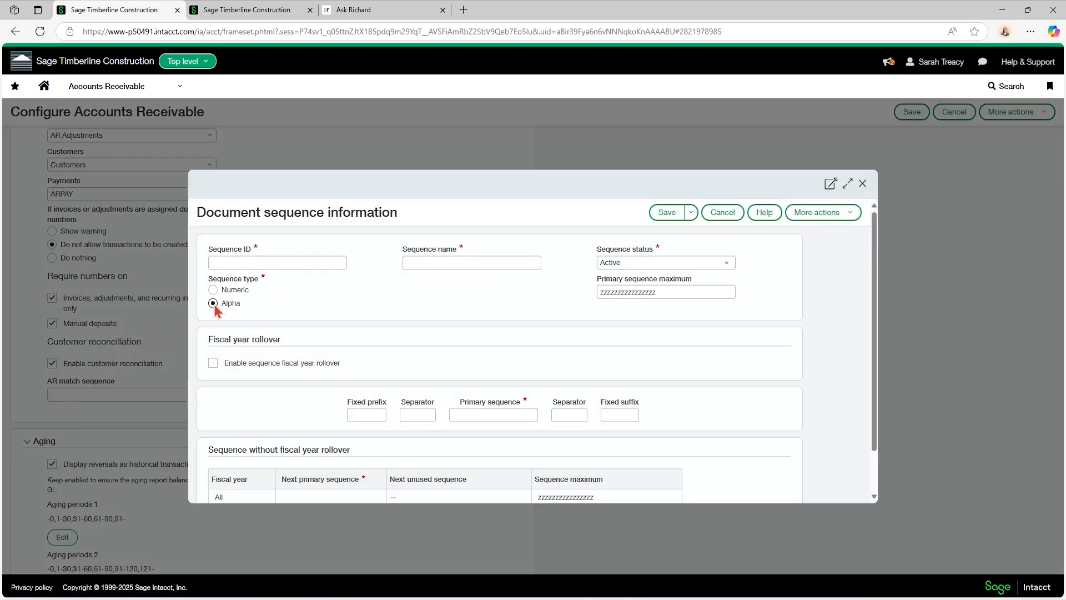
left_click(261, 263)
left_click(863, 185)
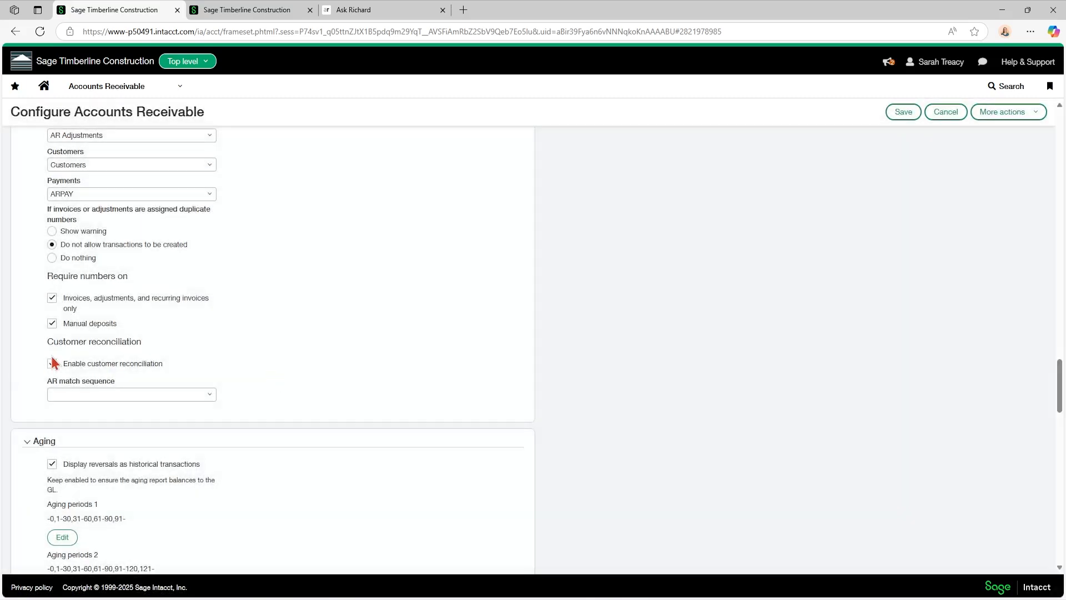
left_click(52, 364)
Review the historical reversal display and the aging periods in the Aging section
scroll(315, 375, "down", 2)
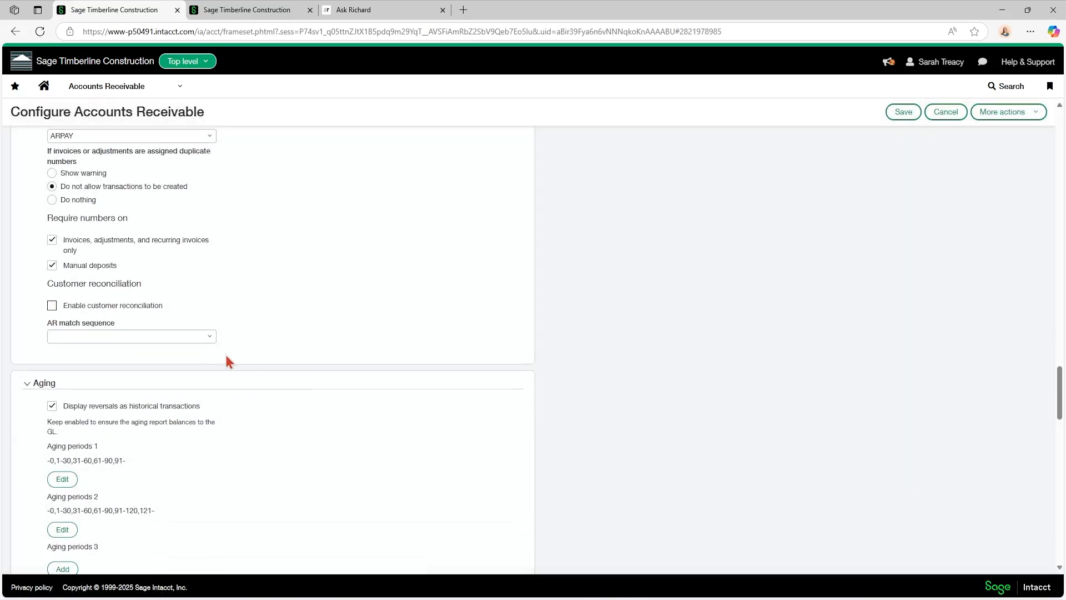
scroll(122, 294, "down", 2)
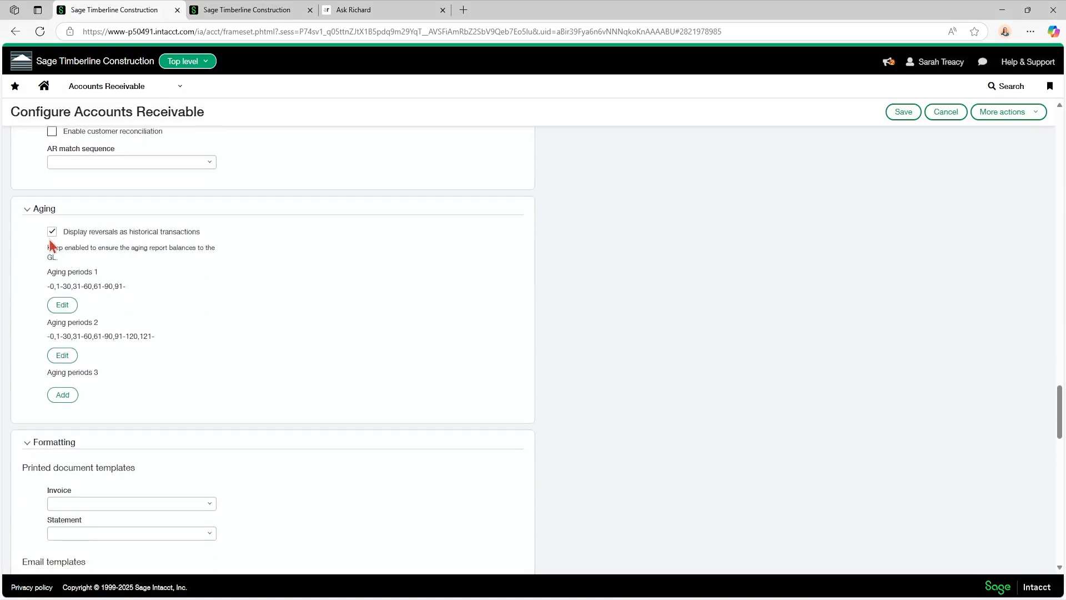
scroll(104, 284, "down", 2)
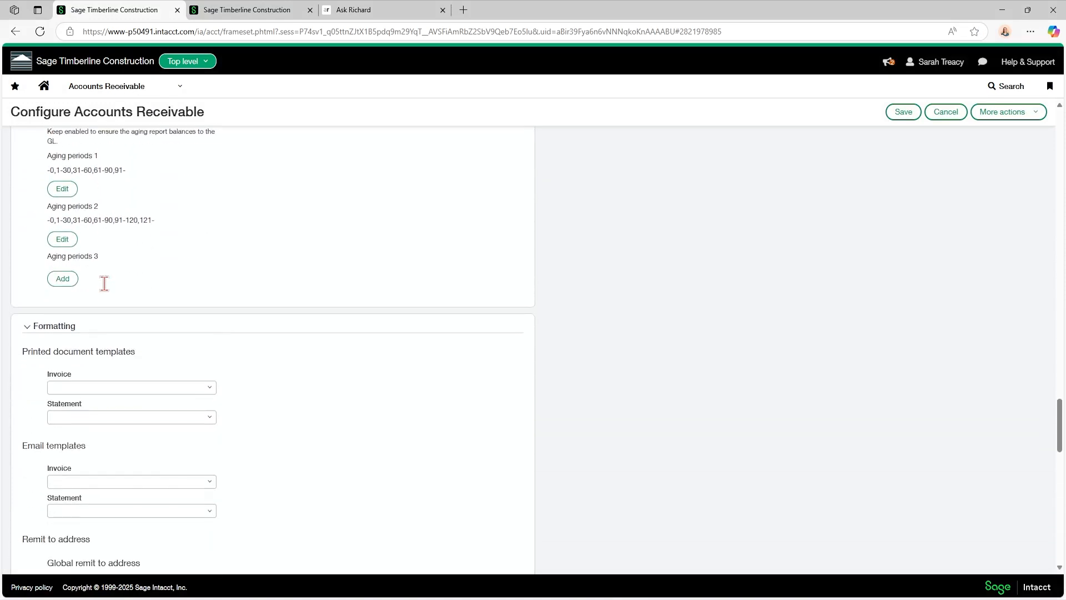
View the available printed invoice and statement templates under Formatting without selecting any
scroll(118, 298, "down", 3)
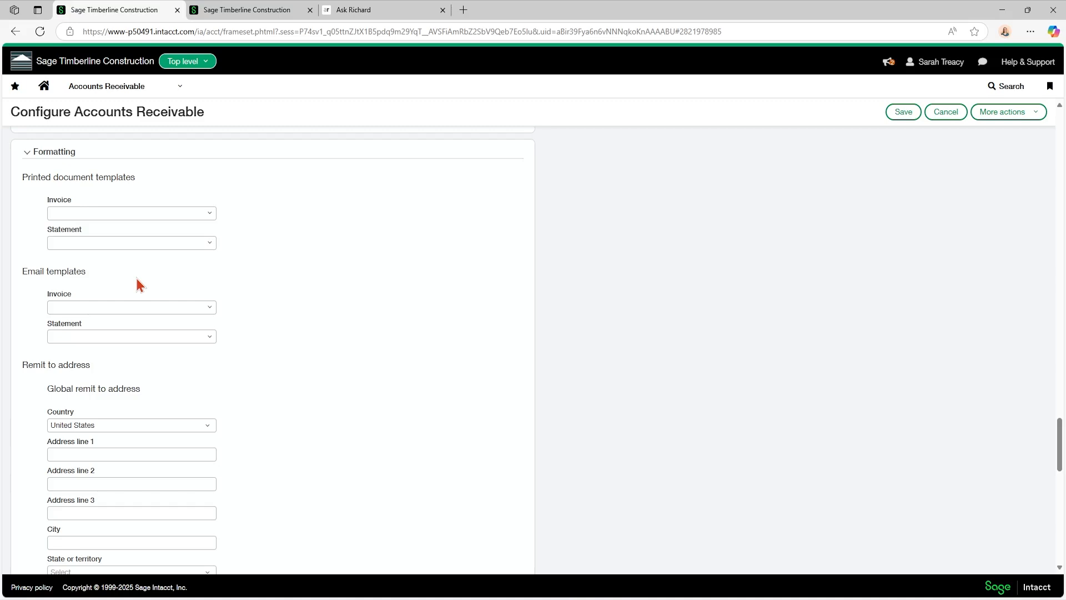
left_click(209, 216)
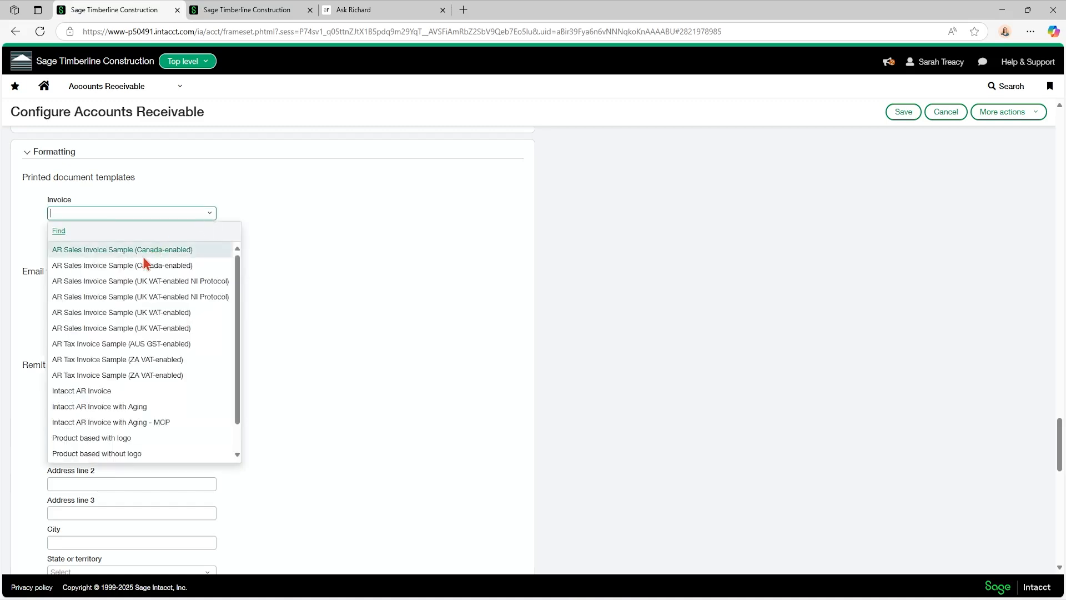
scroll(142, 281, "down", 1)
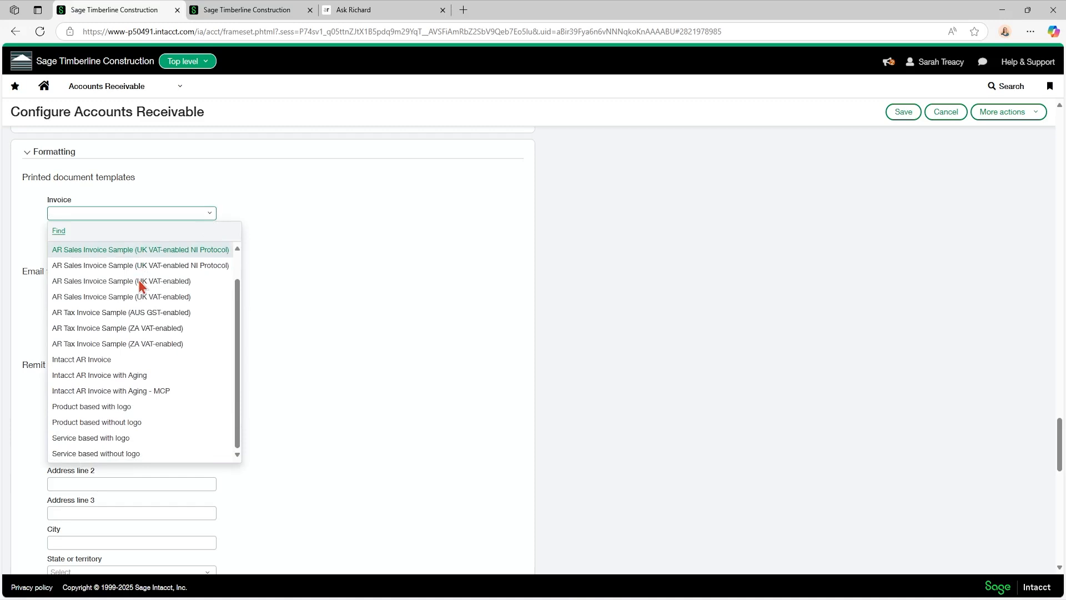
left_click(307, 230)
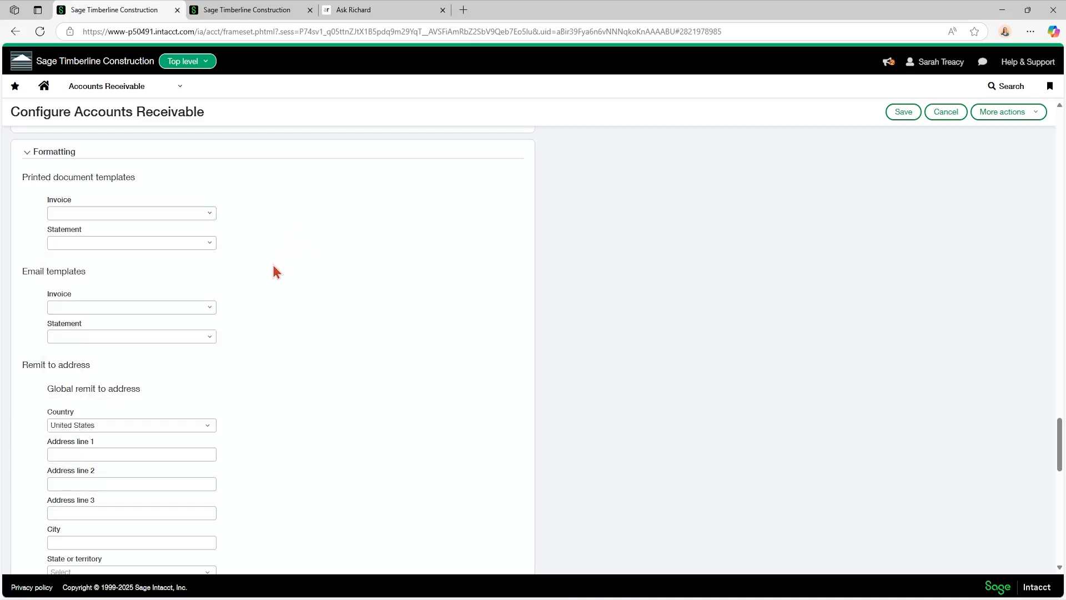
left_click(210, 242)
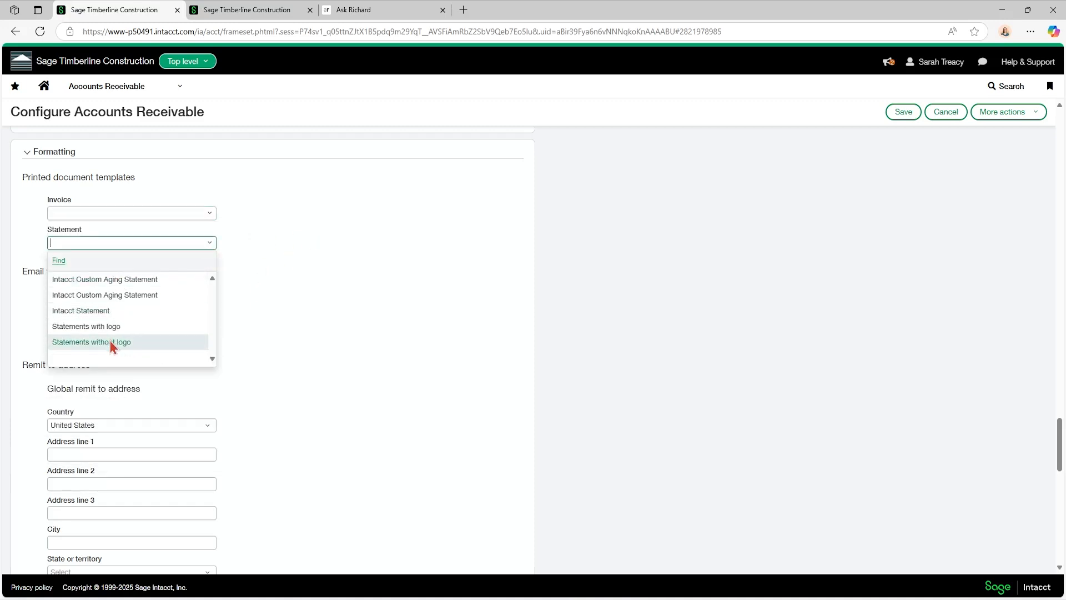
left_click(330, 249)
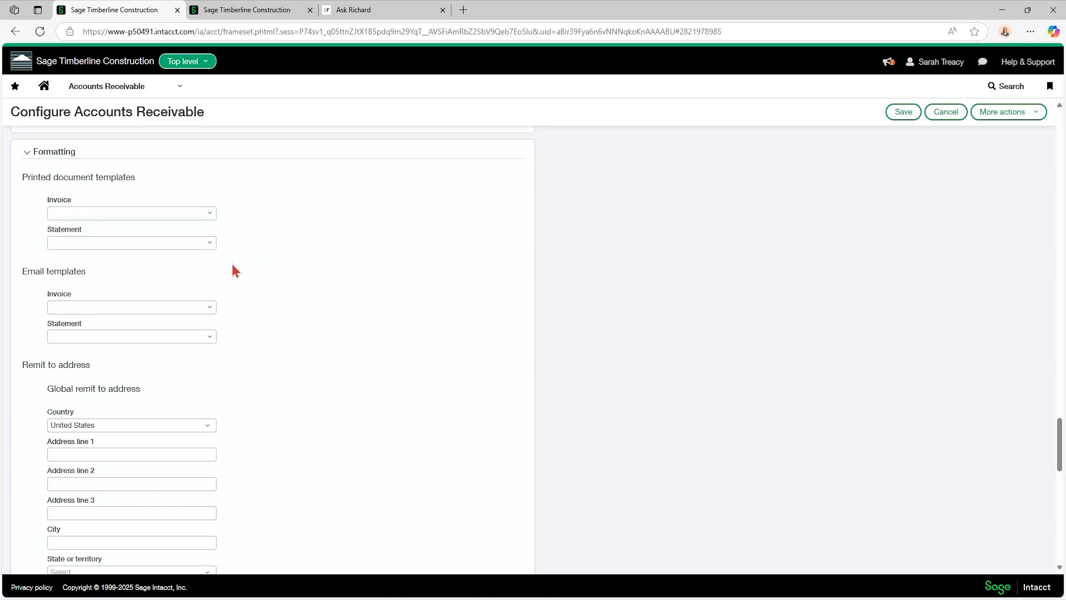
Review the remit-to address, remittance slip and card settings, and view the default payment method options
scroll(248, 268, "down", 3)
scroll(248, 268, "down", 5)
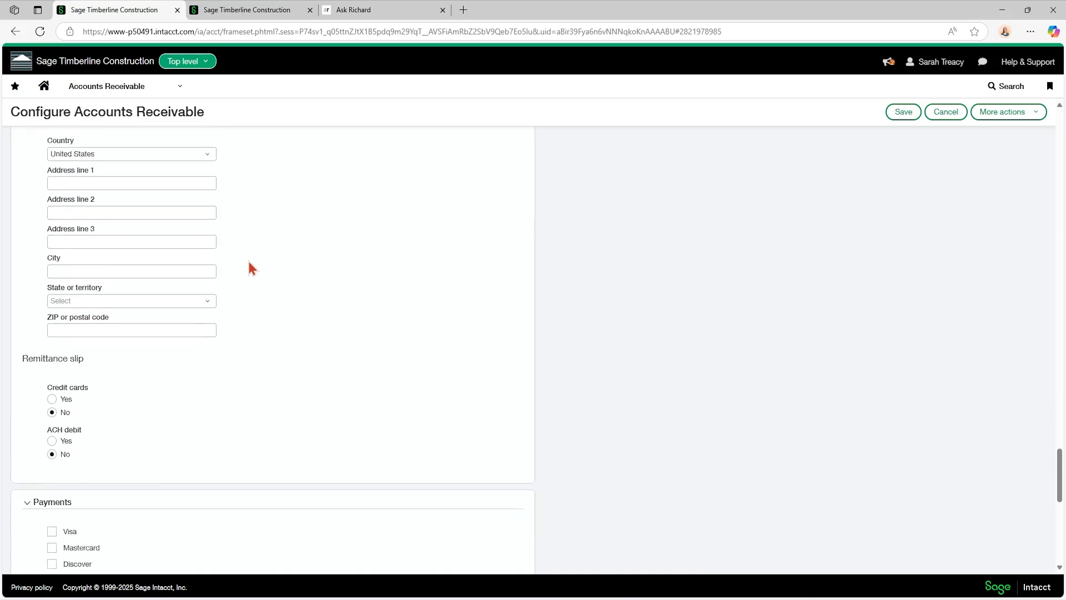
scroll(248, 268, "down", 3)
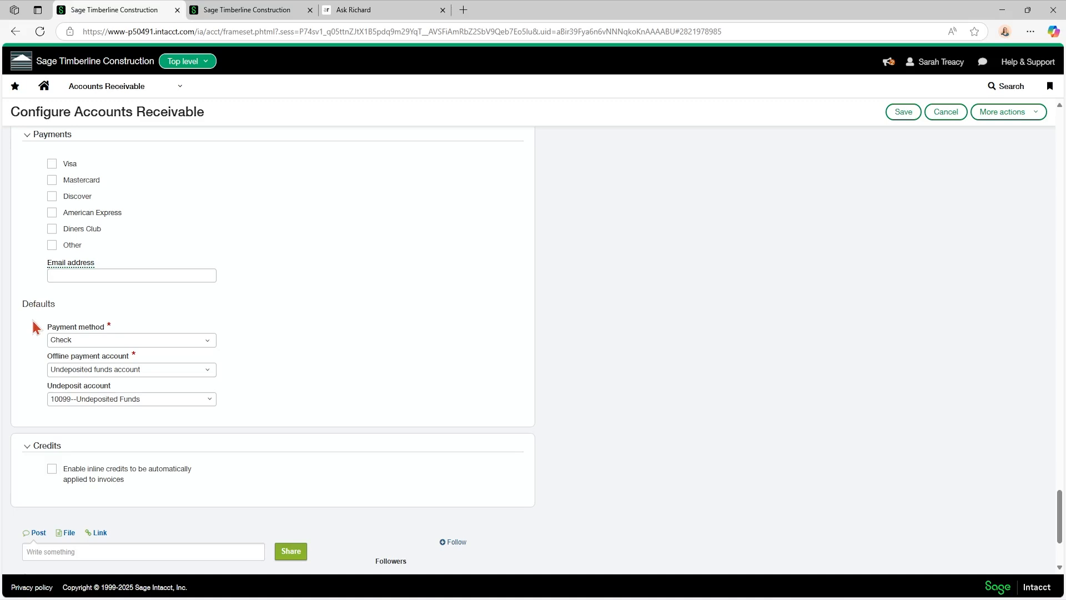
left_click(101, 343)
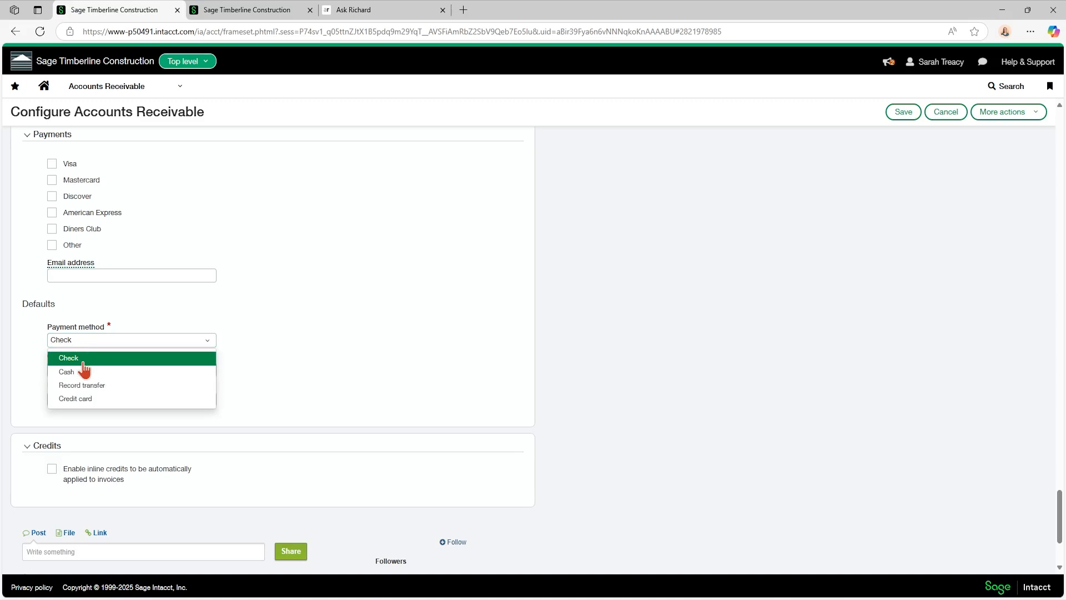
left_click(255, 362)
Set the default offline payment account to Bank to view its account field, and set it back to Undeposited funds account
left_click(164, 371)
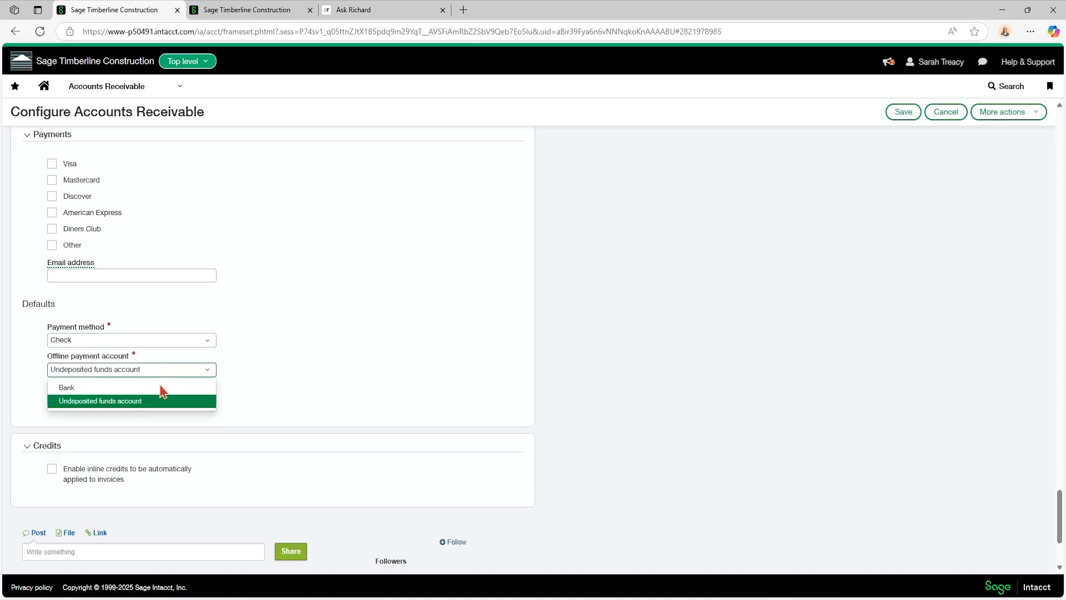
left_click(78, 387)
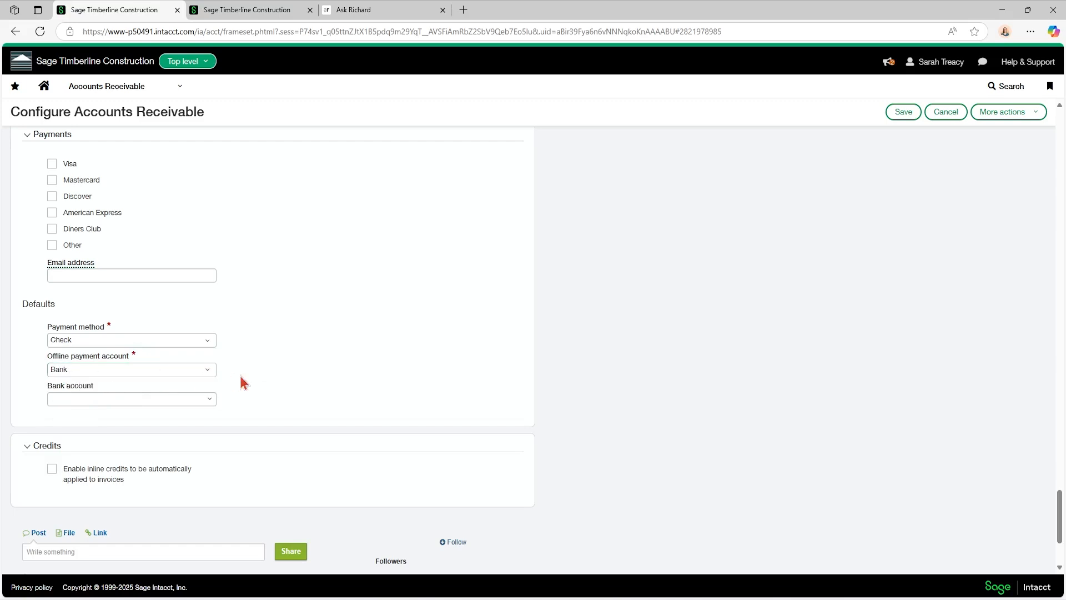
left_click(207, 371)
left_click(114, 399)
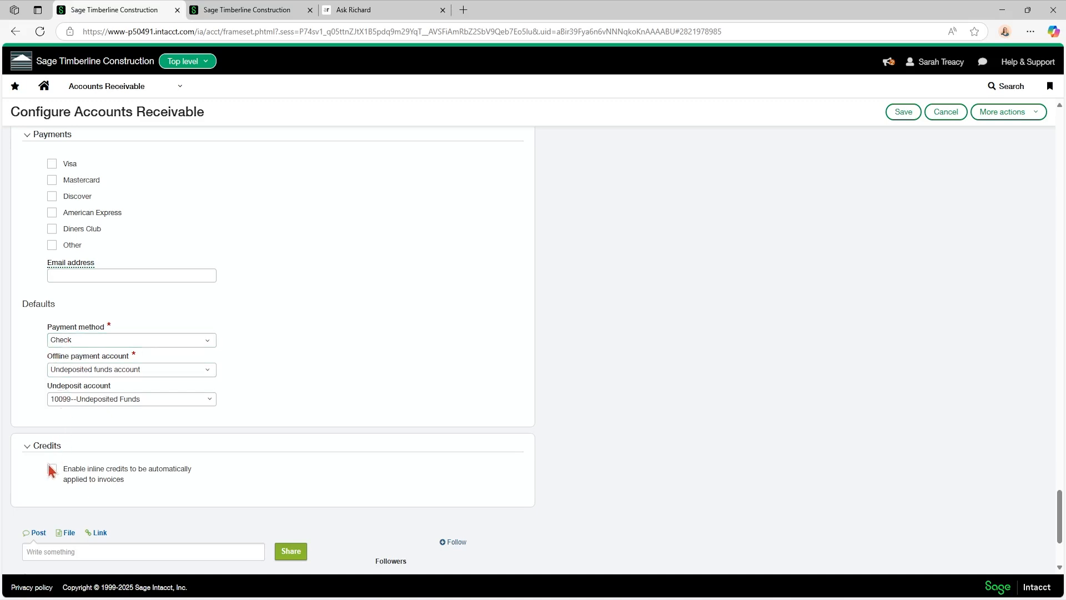
Review the inline credits option under Credits and save the Accounts Receivable configuration
scroll(53, 456, "down", 2)
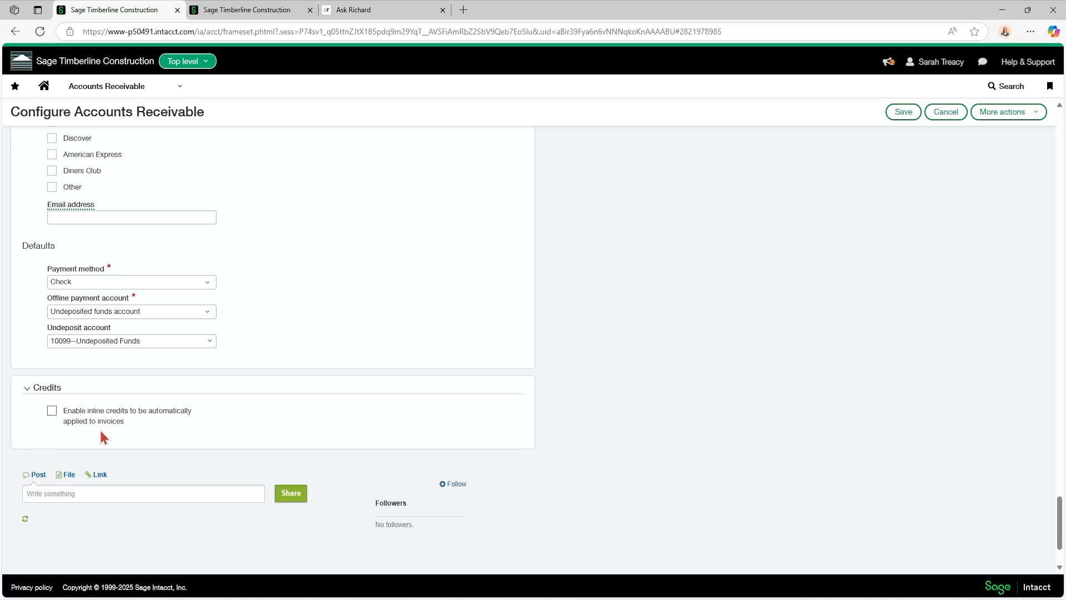
scroll(106, 432, "up", 1)
scroll(106, 433, "up", 7)
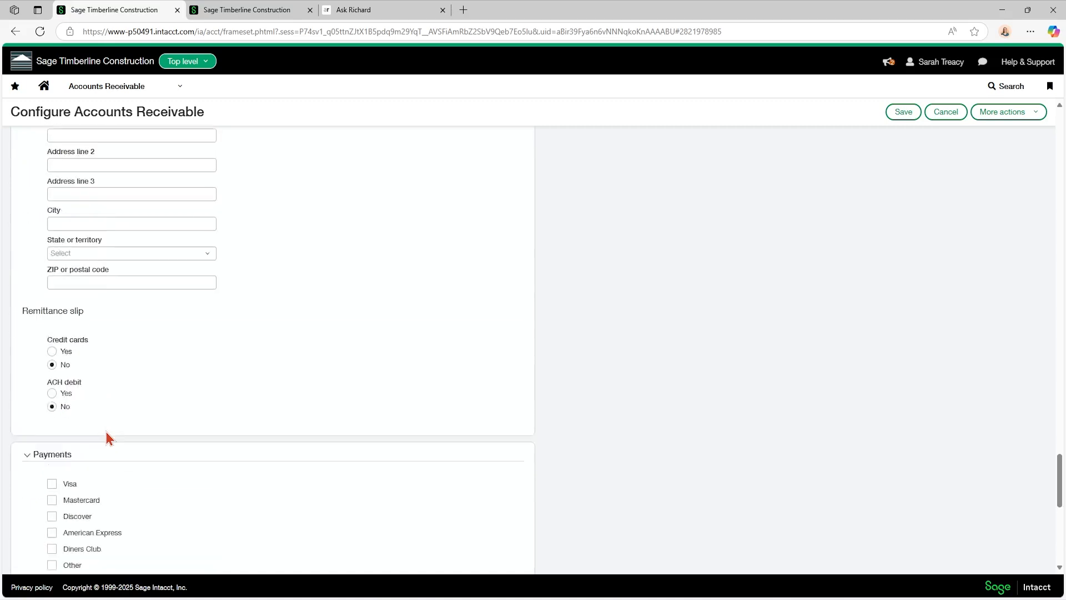
left_click(900, 122)
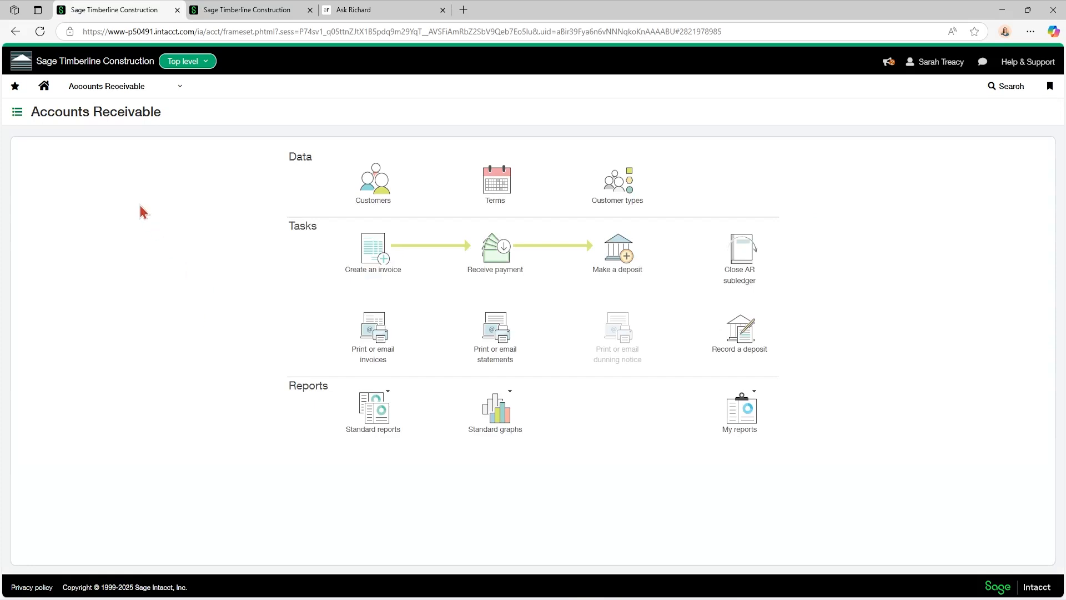
Look over the Accounts Receivable setup items and the module's full list of tasks and reports
left_click(101, 93)
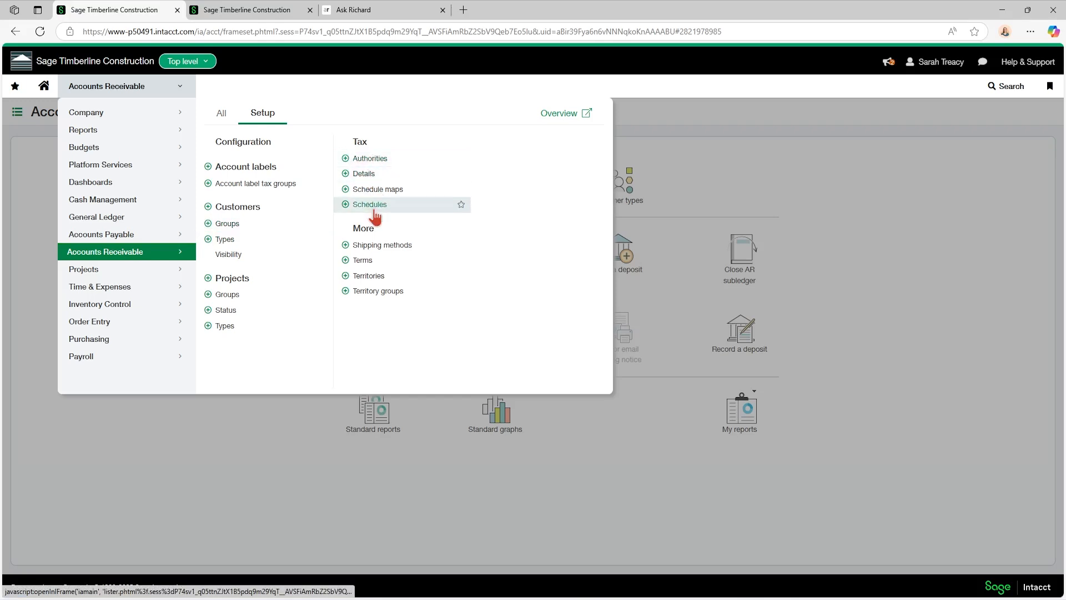
left_click(221, 116)
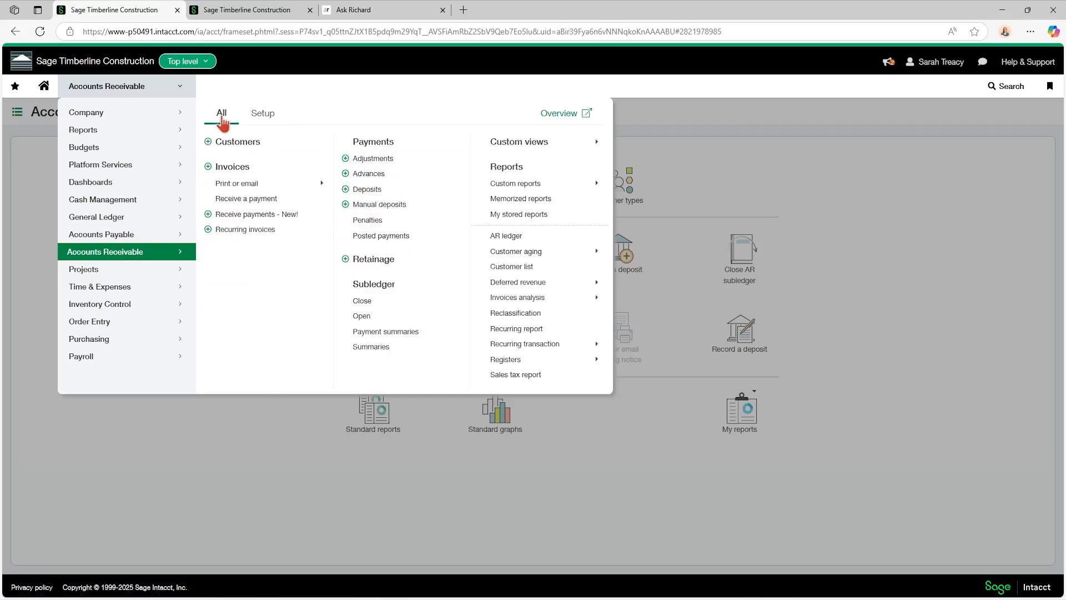